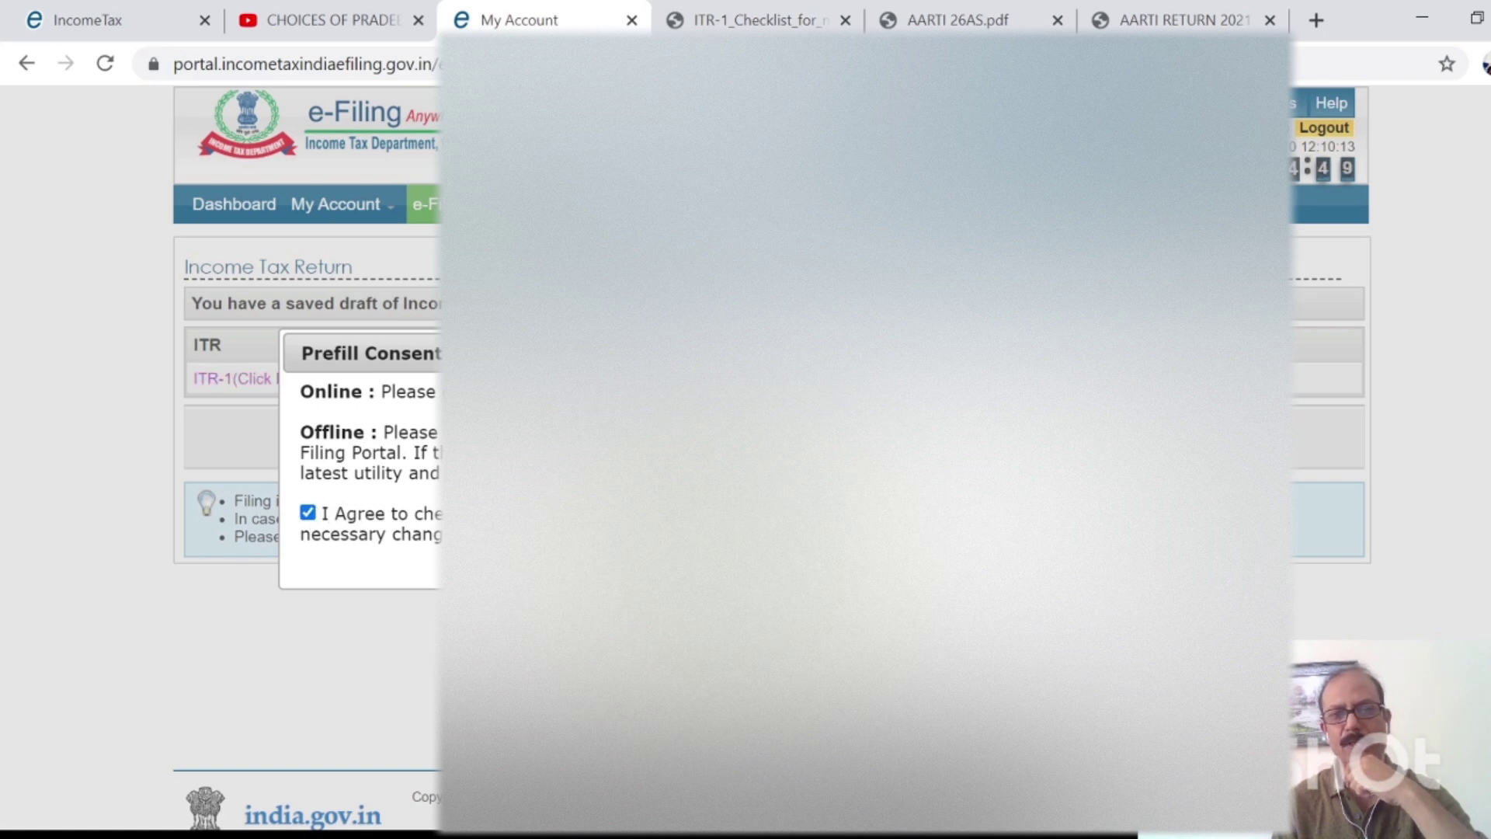
# Step: Continue past the prefill consent into the ITR-1 form, view the Instructions, and bring up Part A General Information
pyautogui.press('Return')
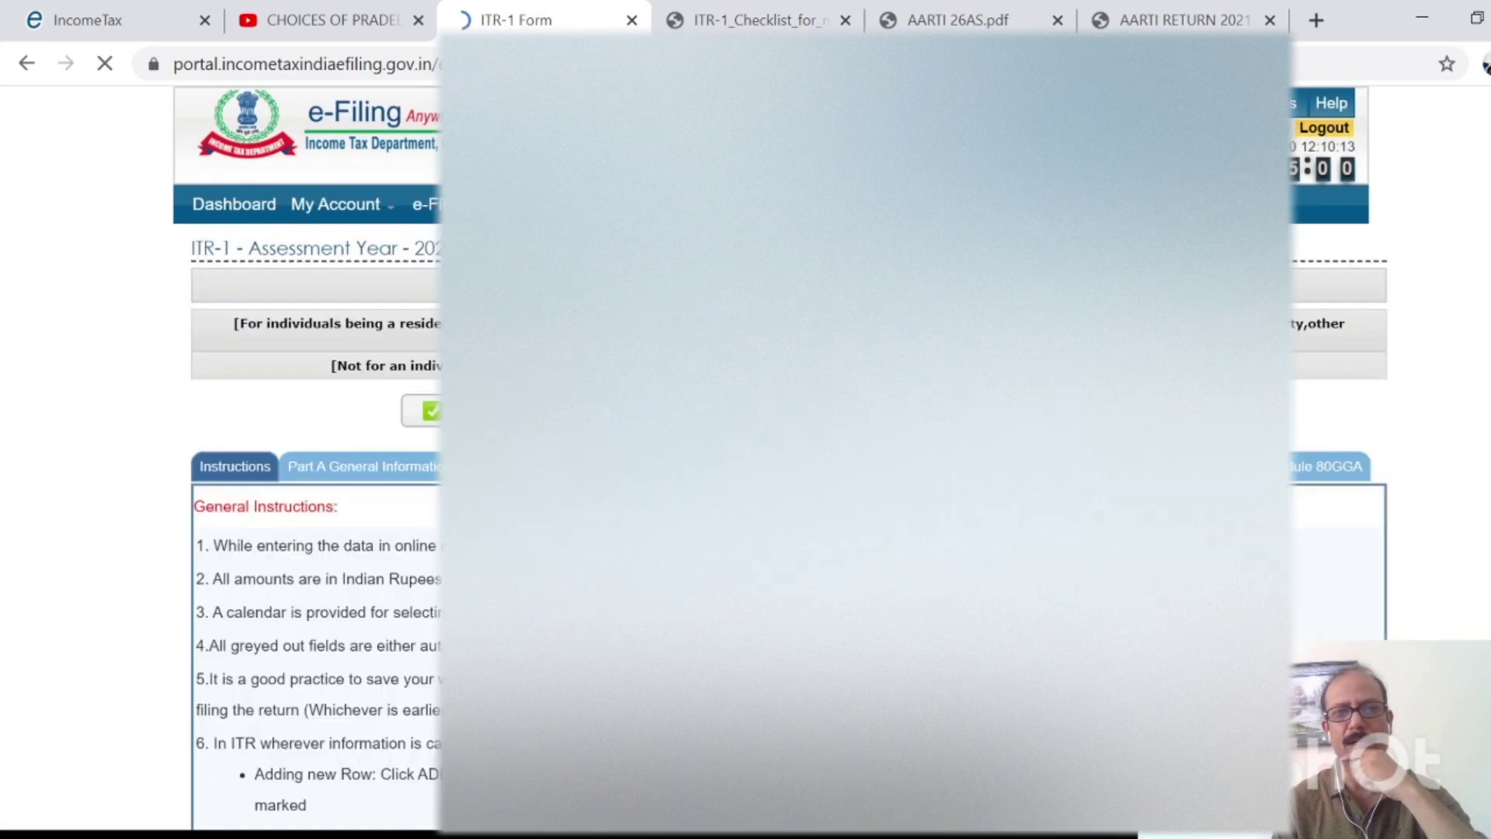
pyautogui.click(430, 467)
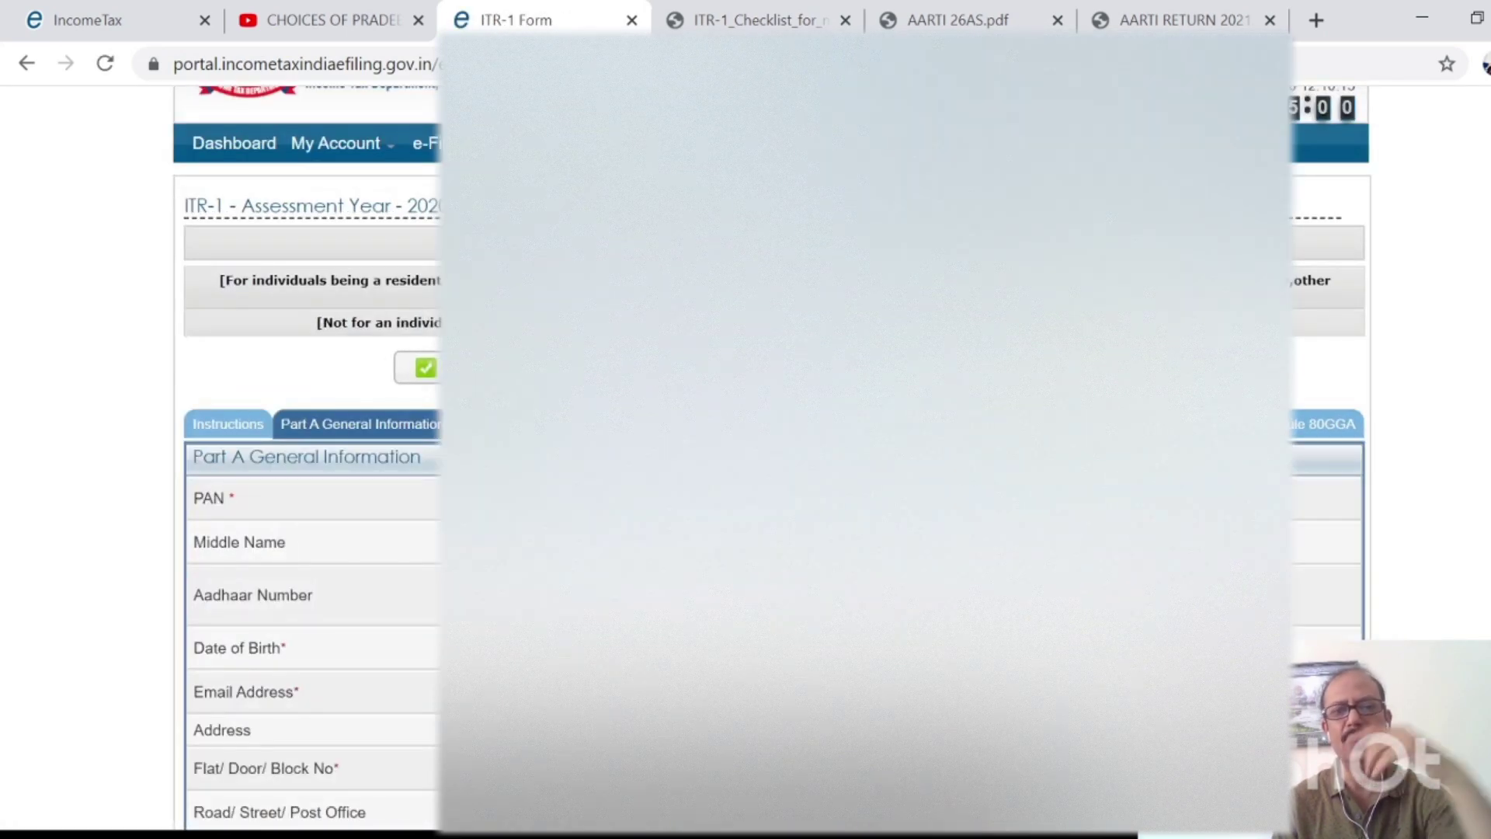
pyautogui.click(225, 425)
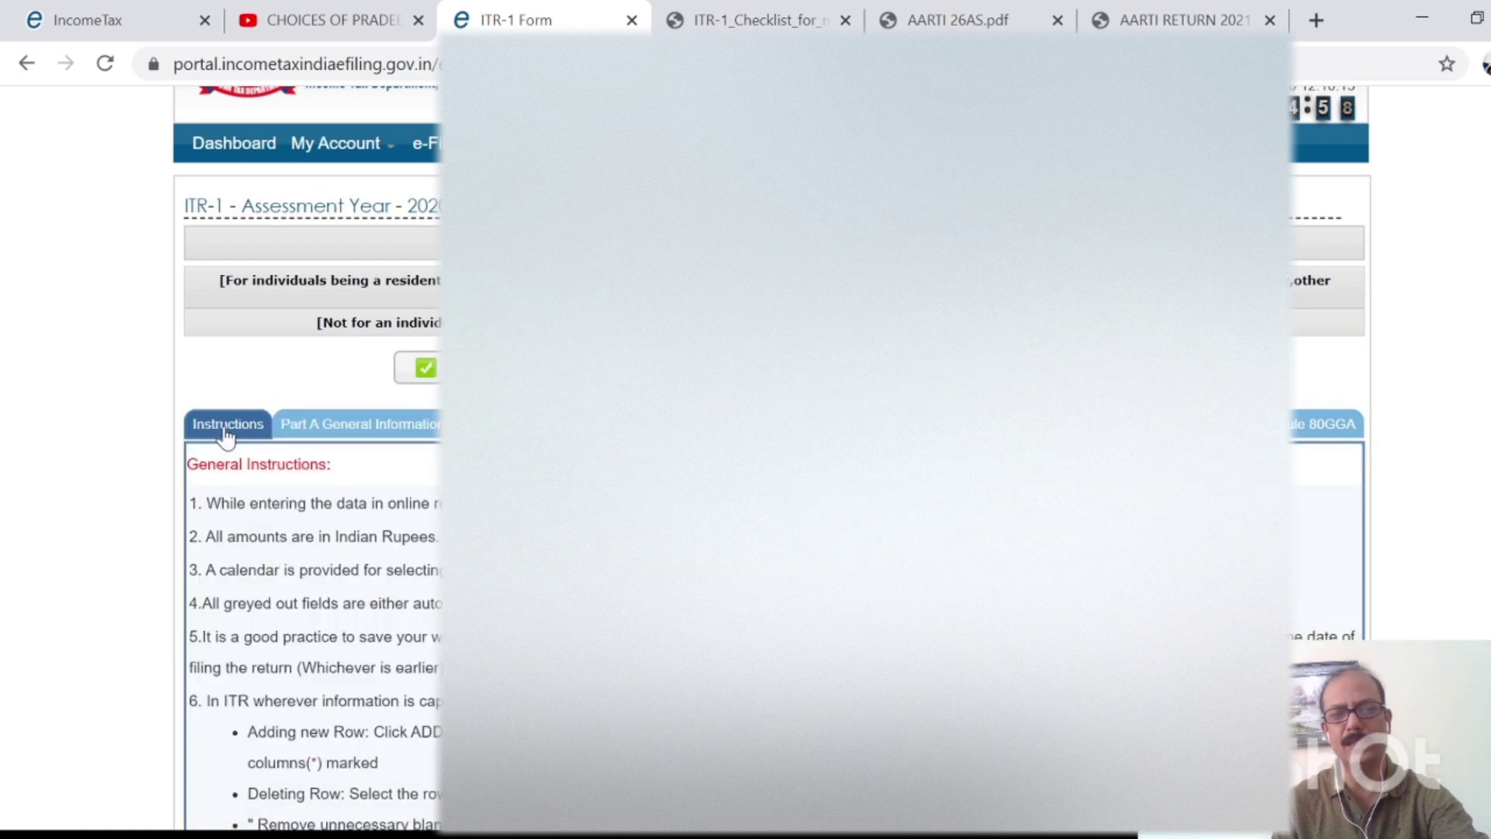
pyautogui.click(336, 439)
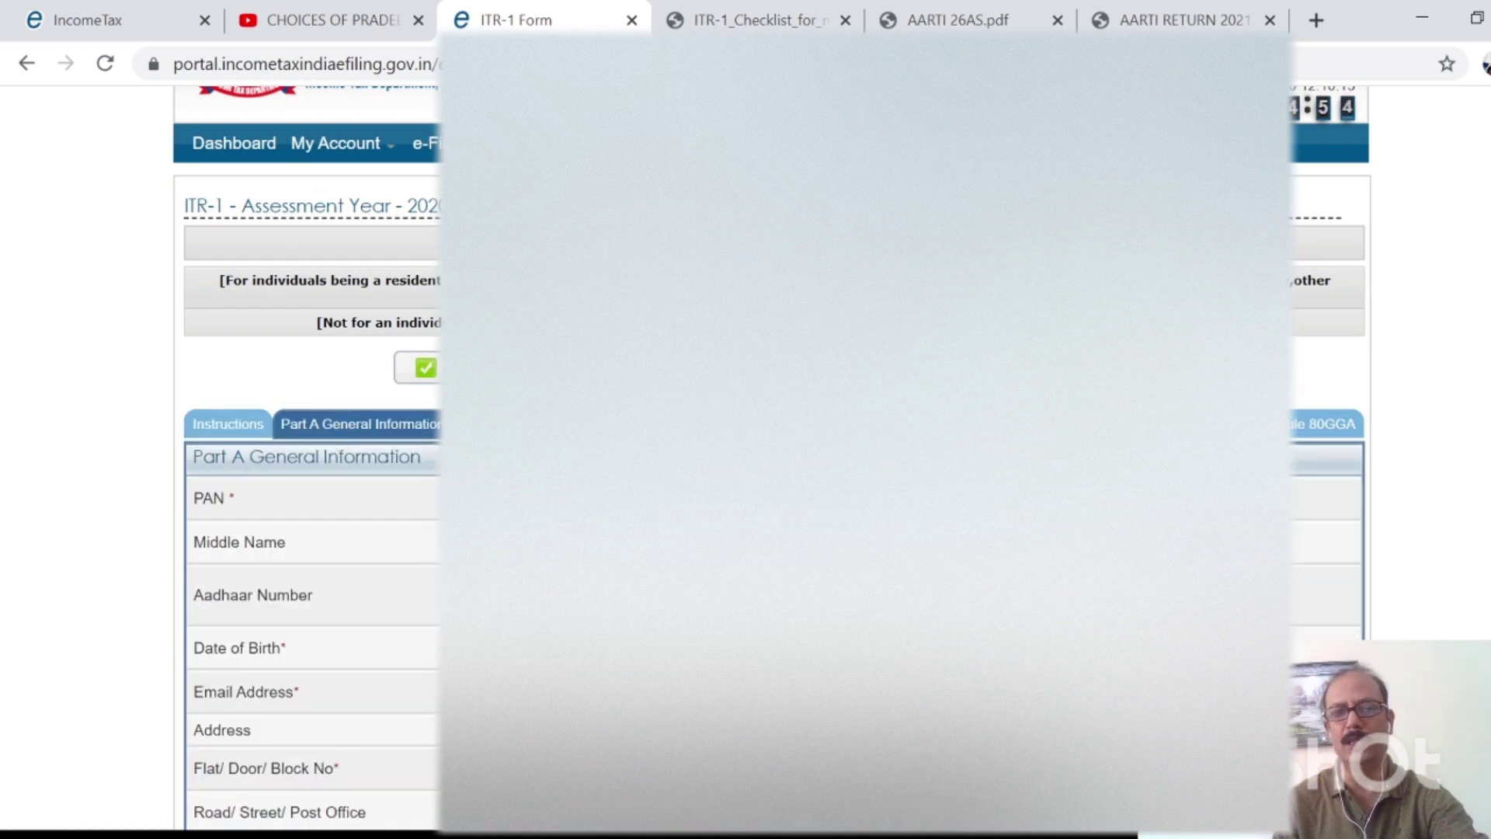
# Step: Review the Part A fields, covering personal details, address, nature of employment, filing section and revised or defective return entries
pyautogui.scroll(-3, 311, 545)
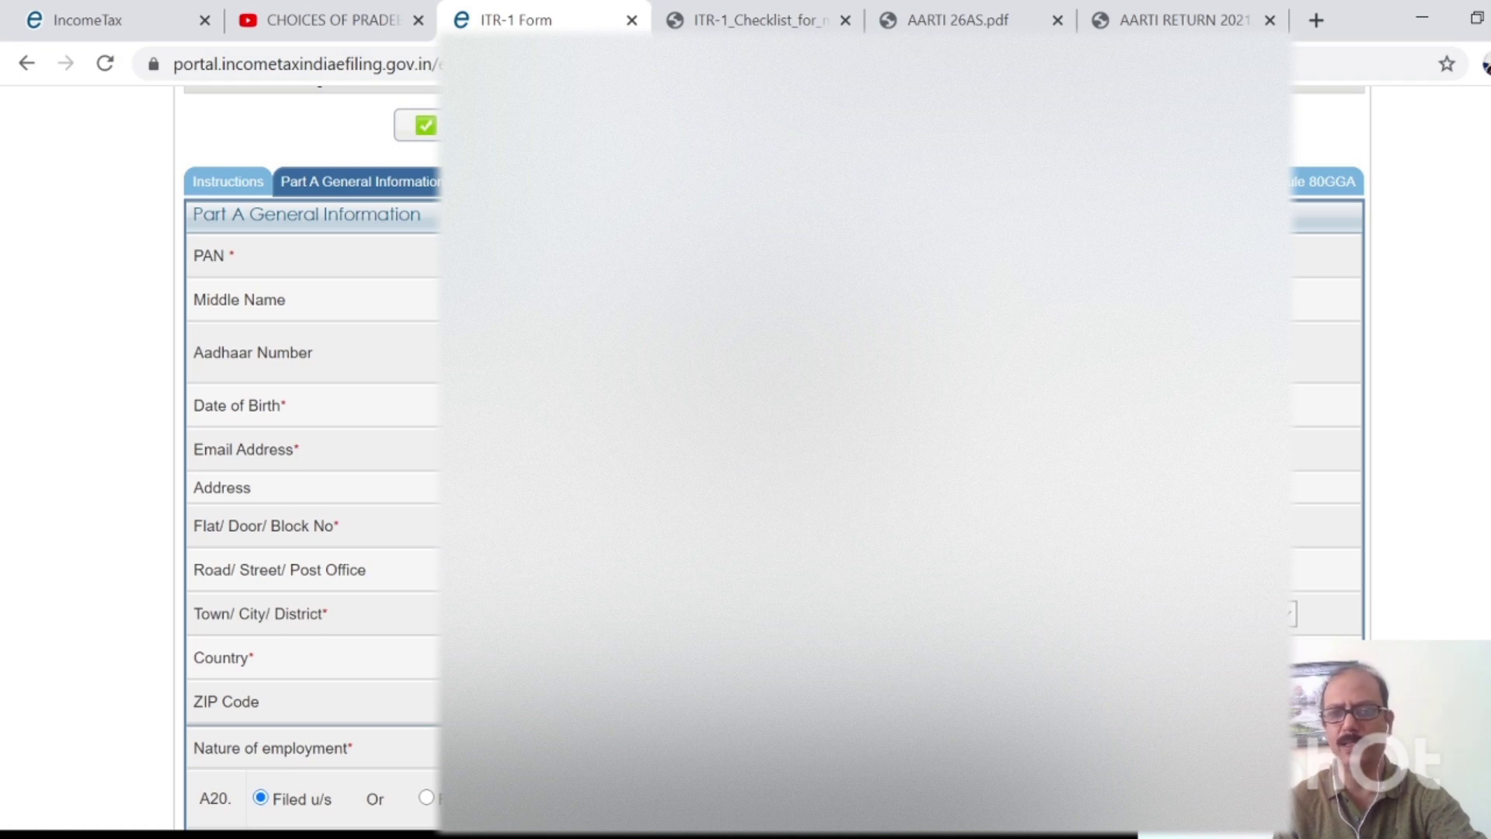
pyautogui.scroll(-4, 311, 466)
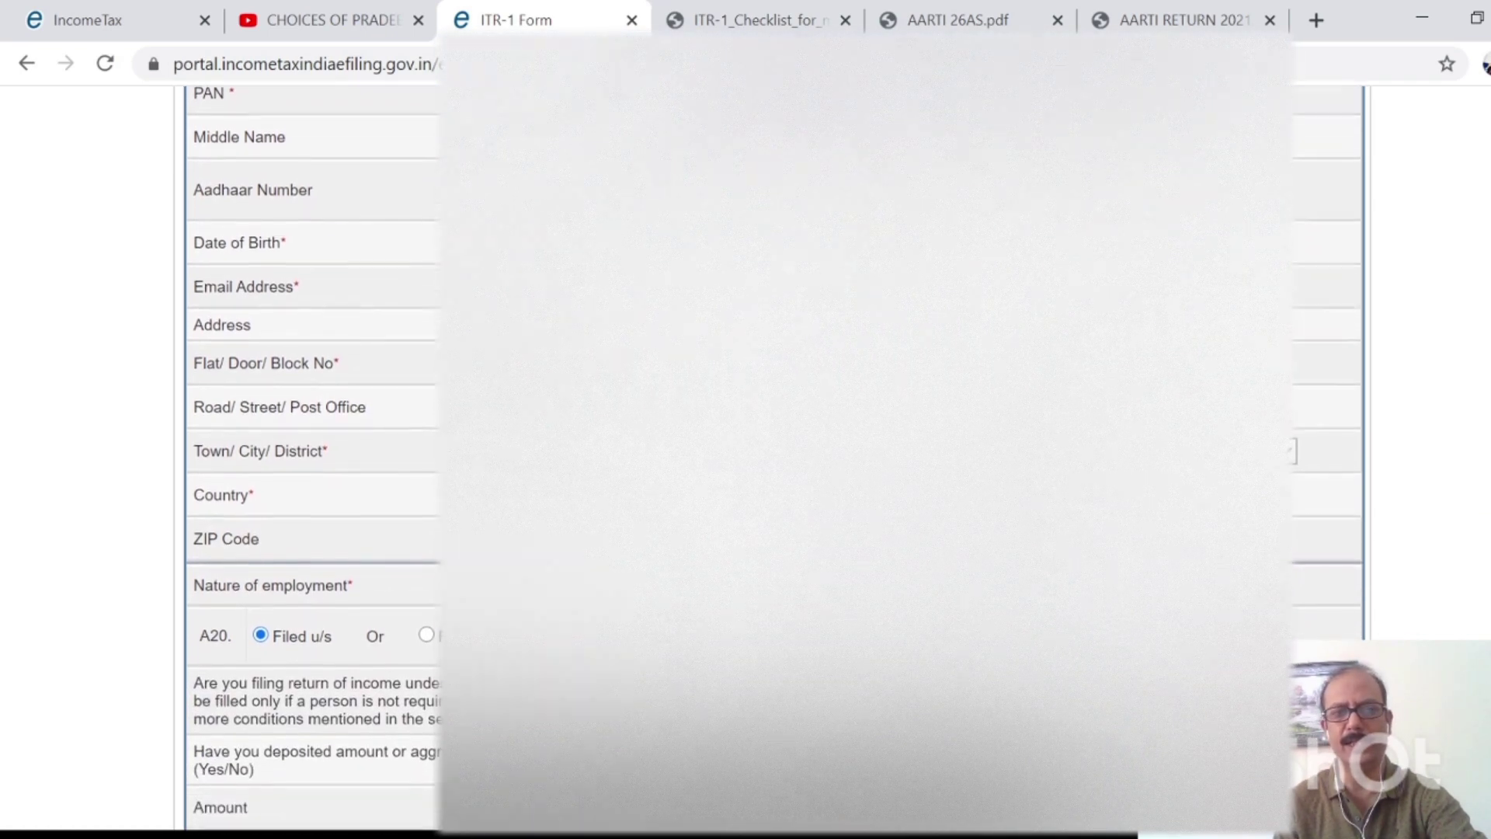
pyautogui.scroll(-3, 311, 466)
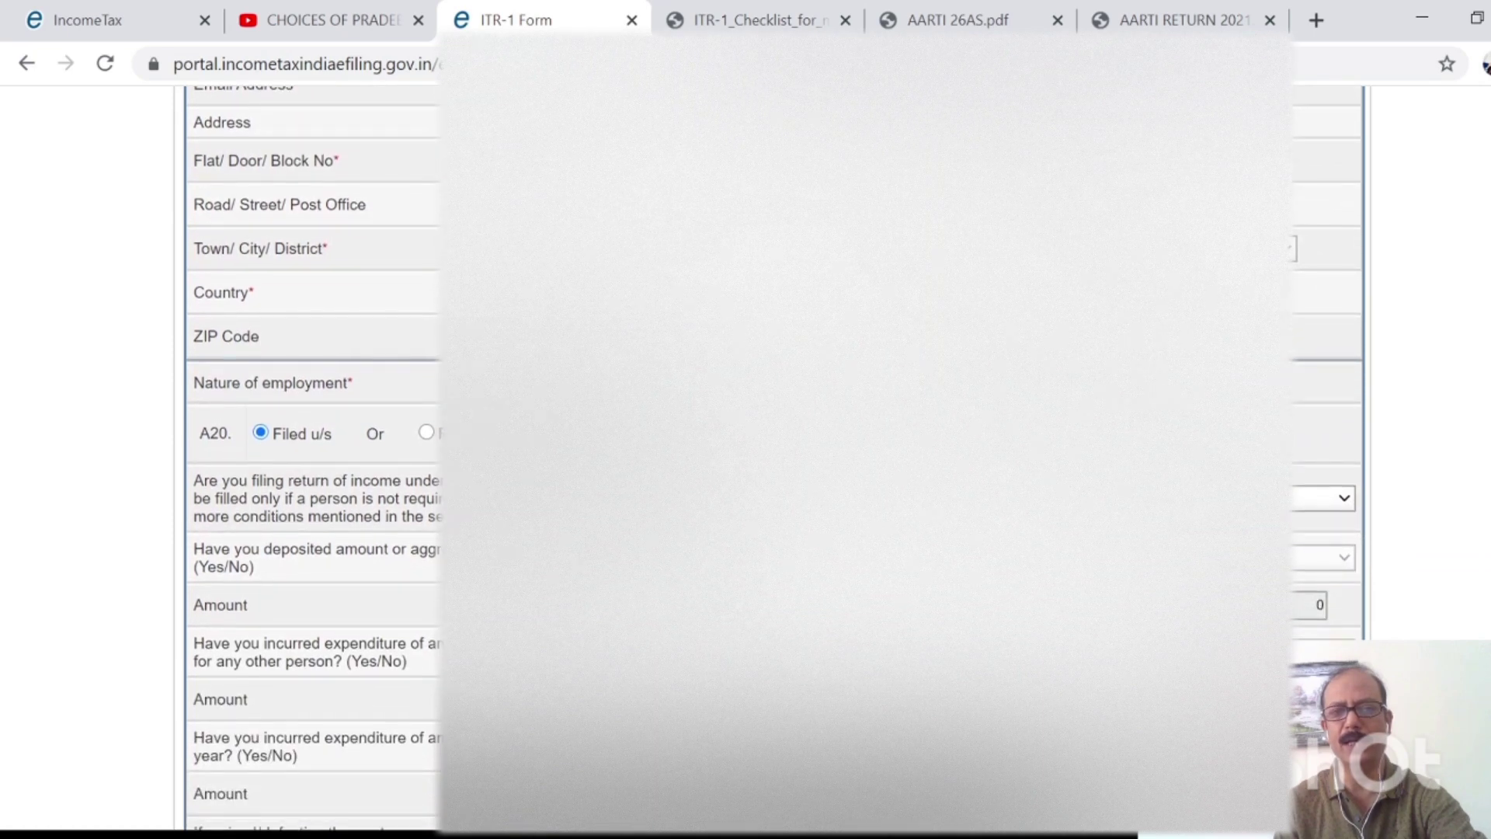
pyautogui.scroll(-2, 311, 466)
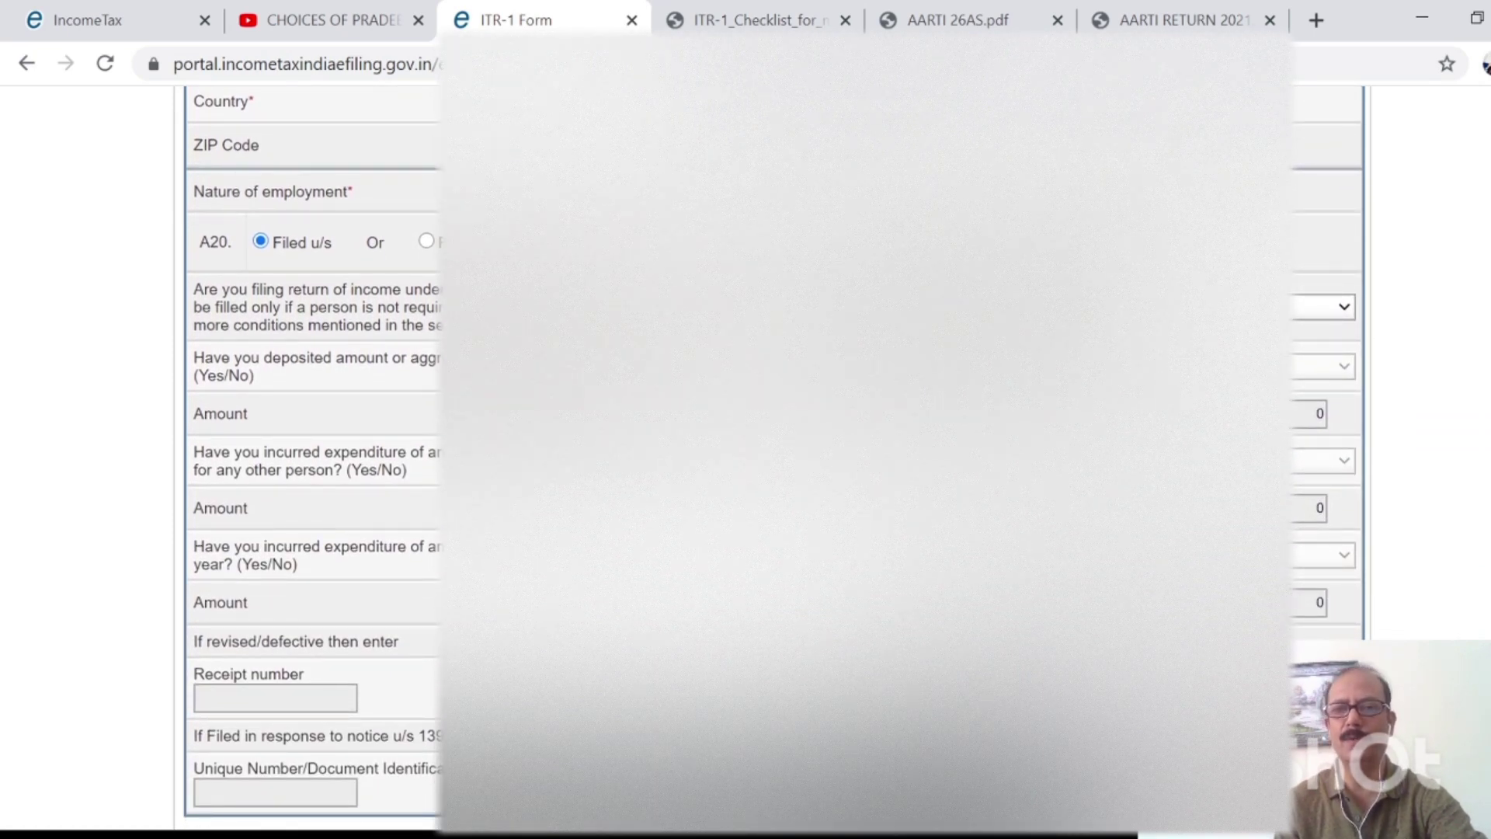
pyautogui.scroll(6, 312, 467)
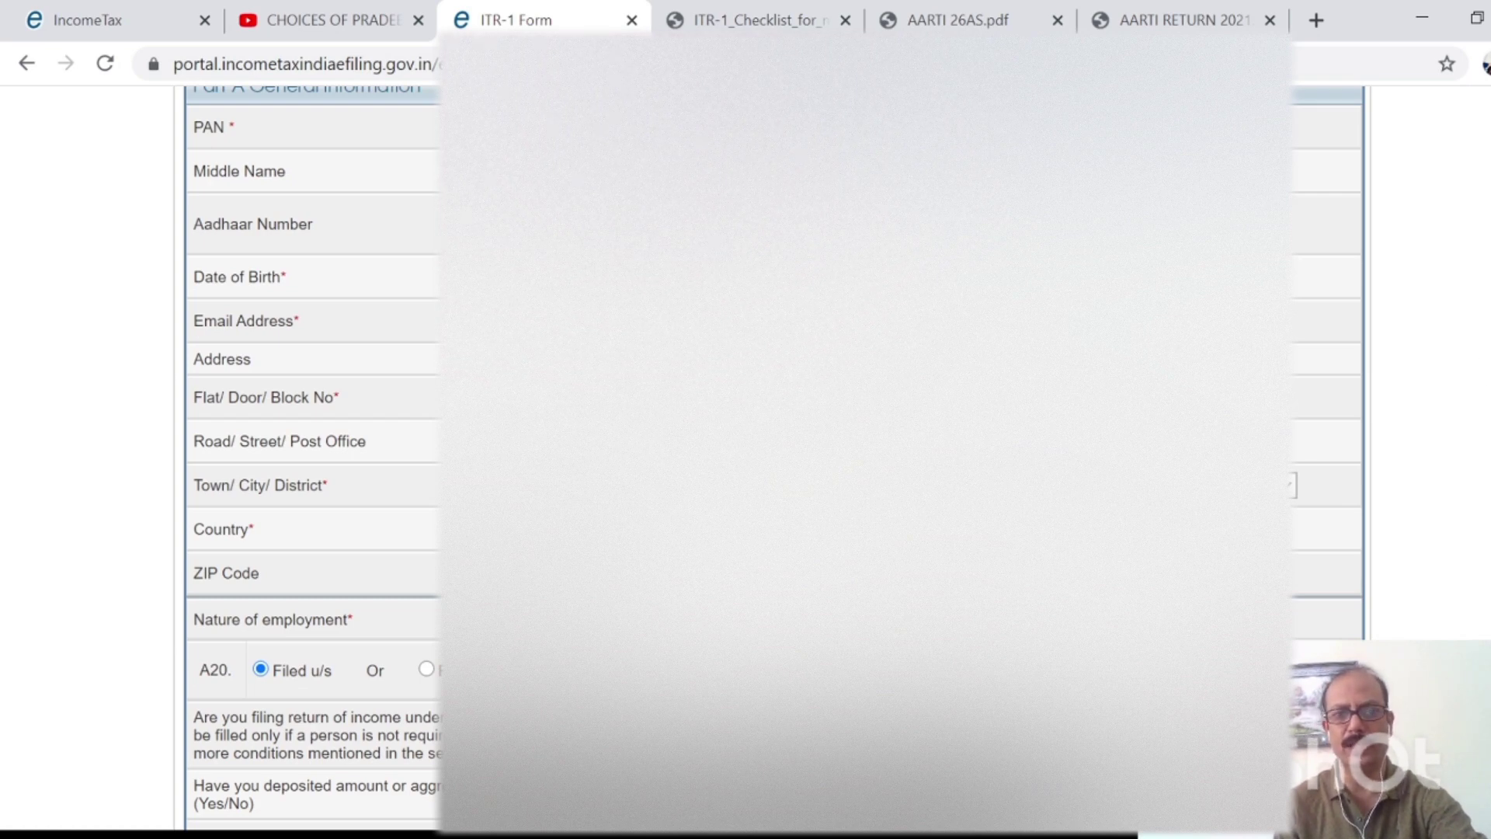
pyautogui.scroll(-4, 311, 458)
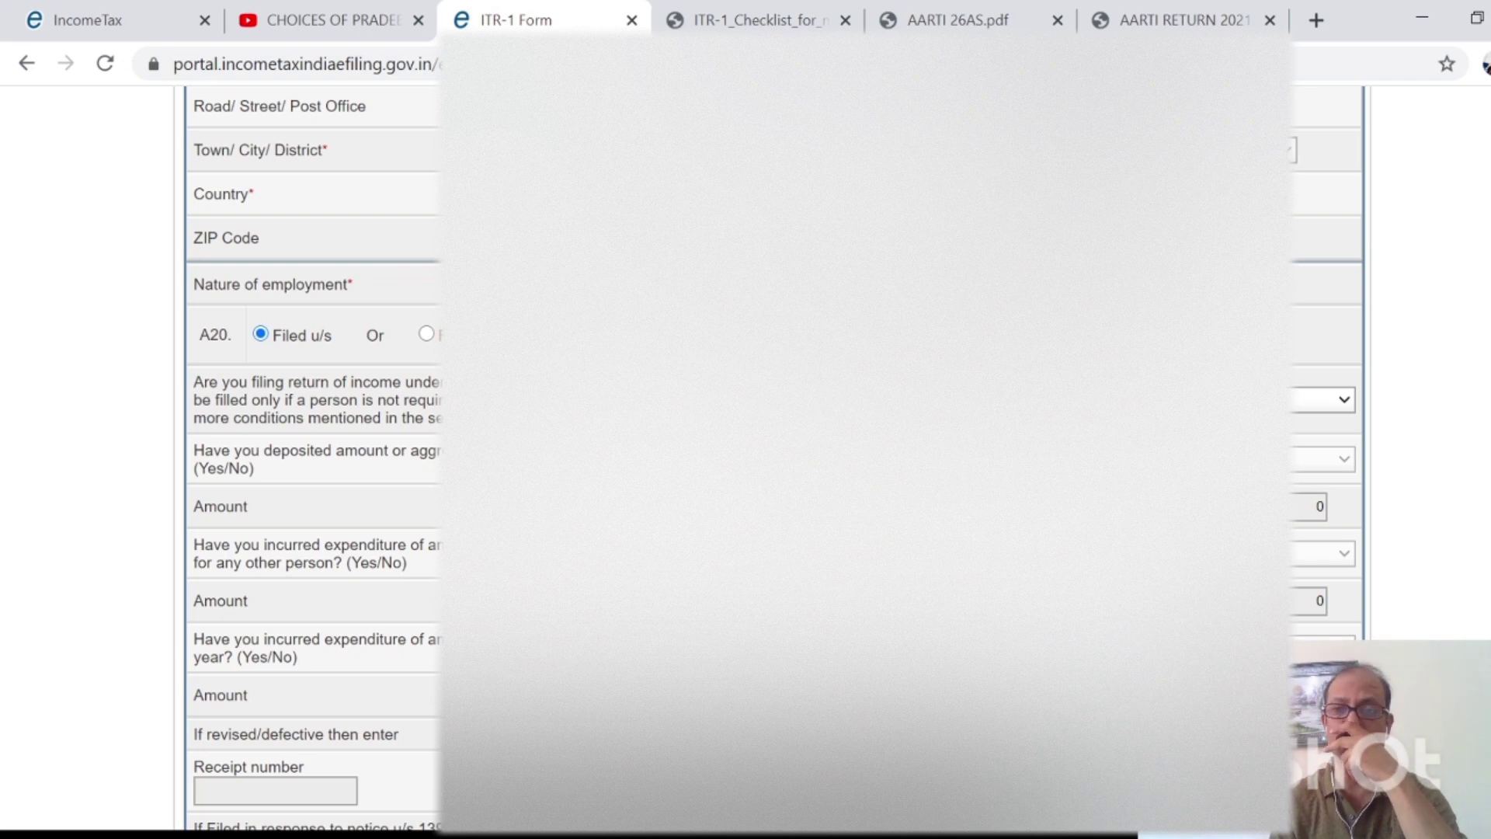
# Step: Try a different answer to the Part A question on filing the return of income under special conditions, and revert it
pyautogui.click(1321, 399)
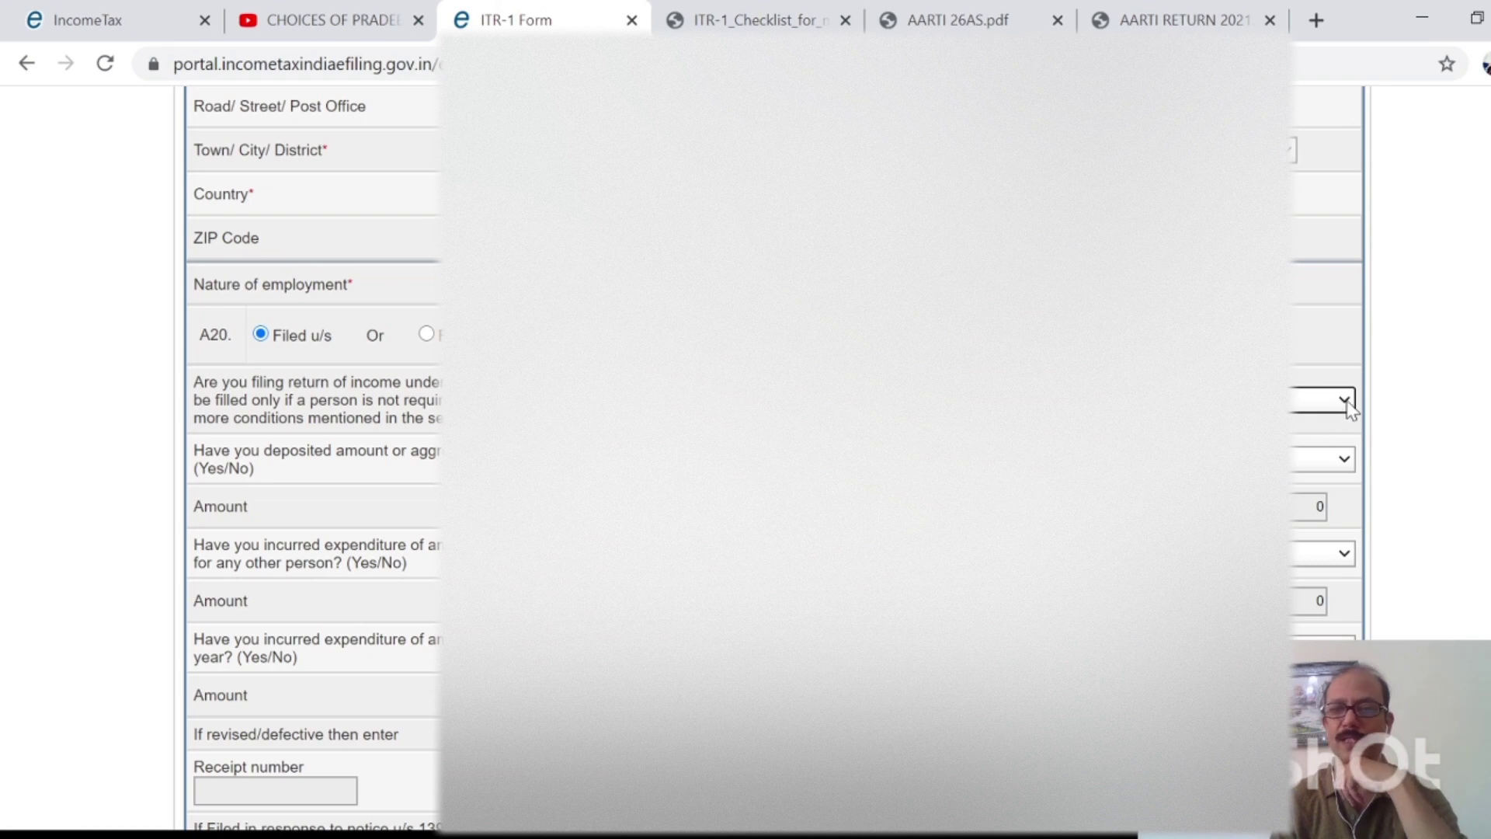
pyautogui.press('Down')
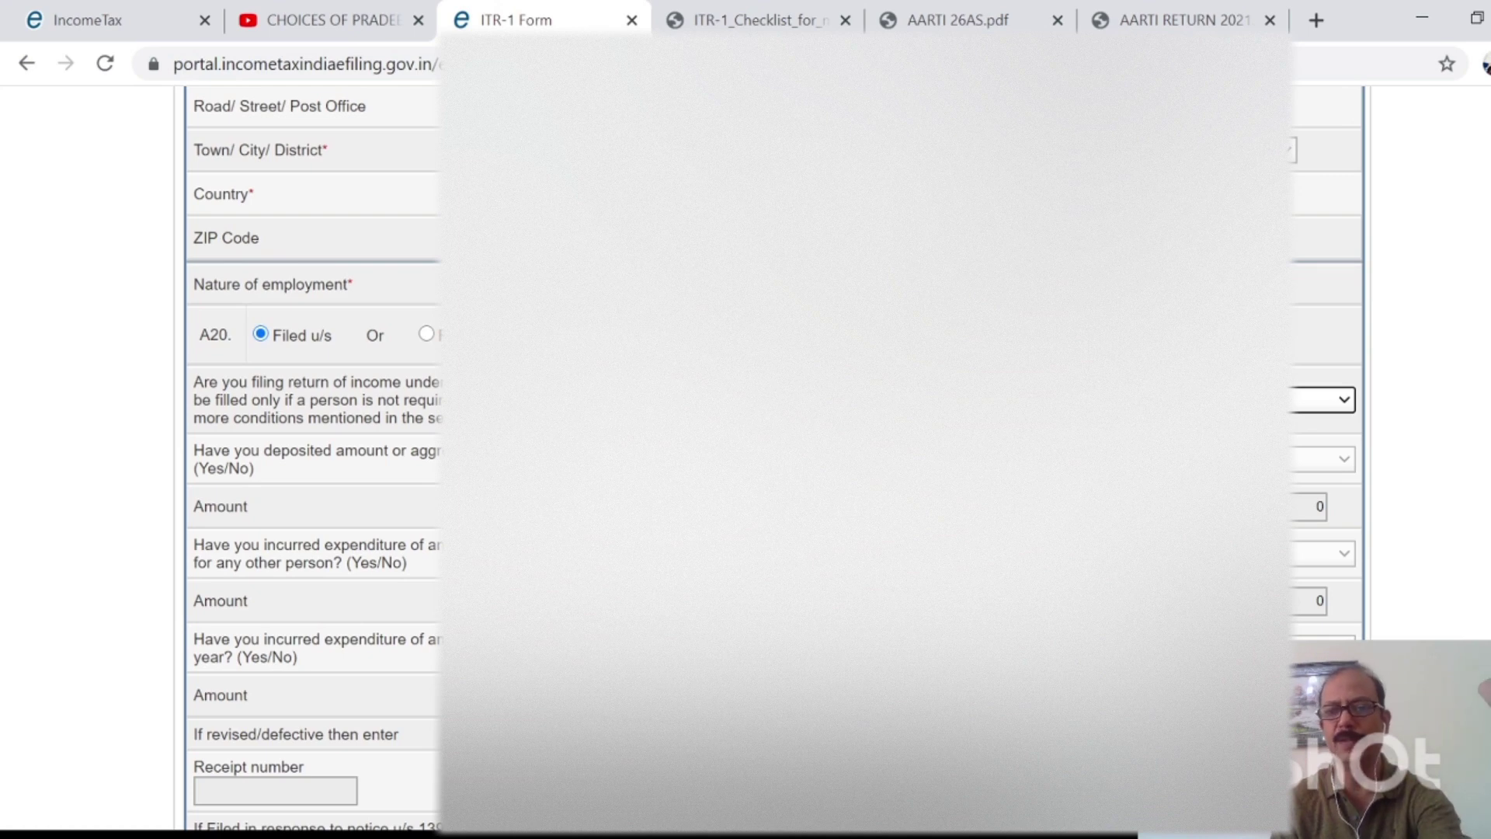
pyautogui.scroll(-2, 311, 466)
pyautogui.scroll(-2, 311, 466)
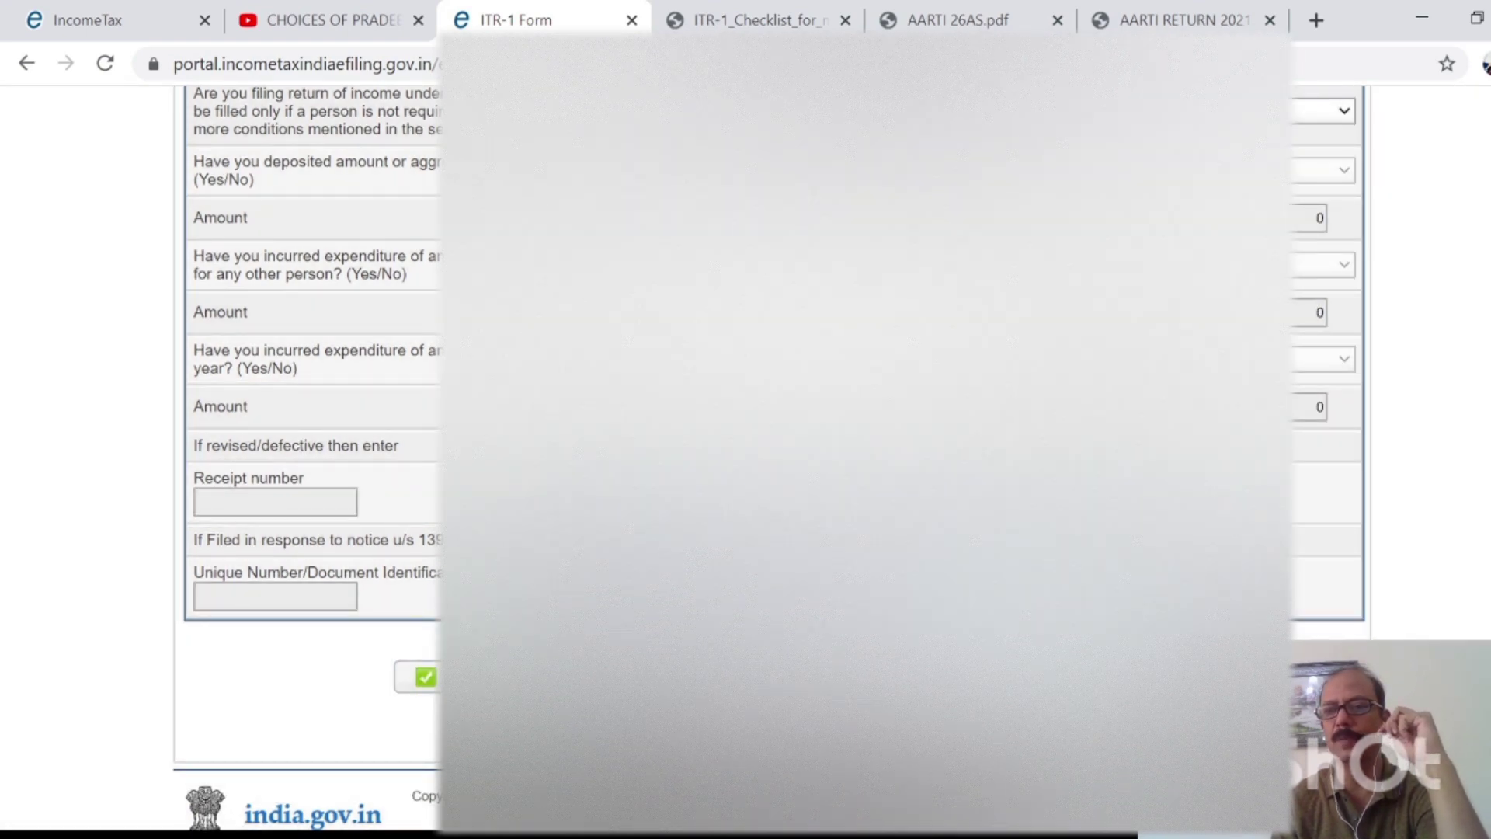
# Step: Save the draft, and in Computation of Income and Tax set Salary as per section 17(1) to 100000
pyautogui.scroll(5, 312, 467)
pyautogui.scroll(9, 312, 466)
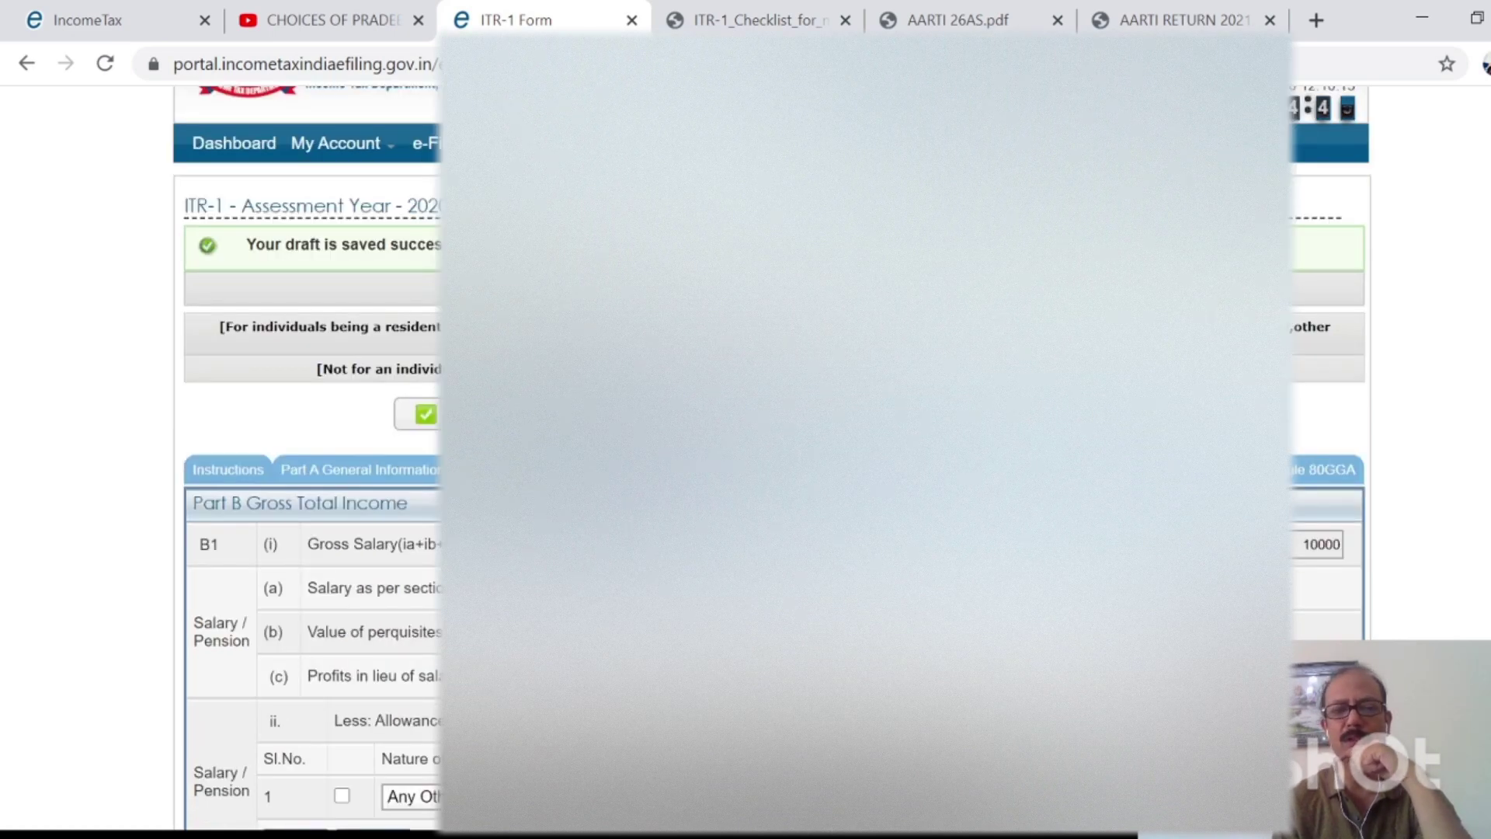
pyautogui.scroll(-3, 312, 466)
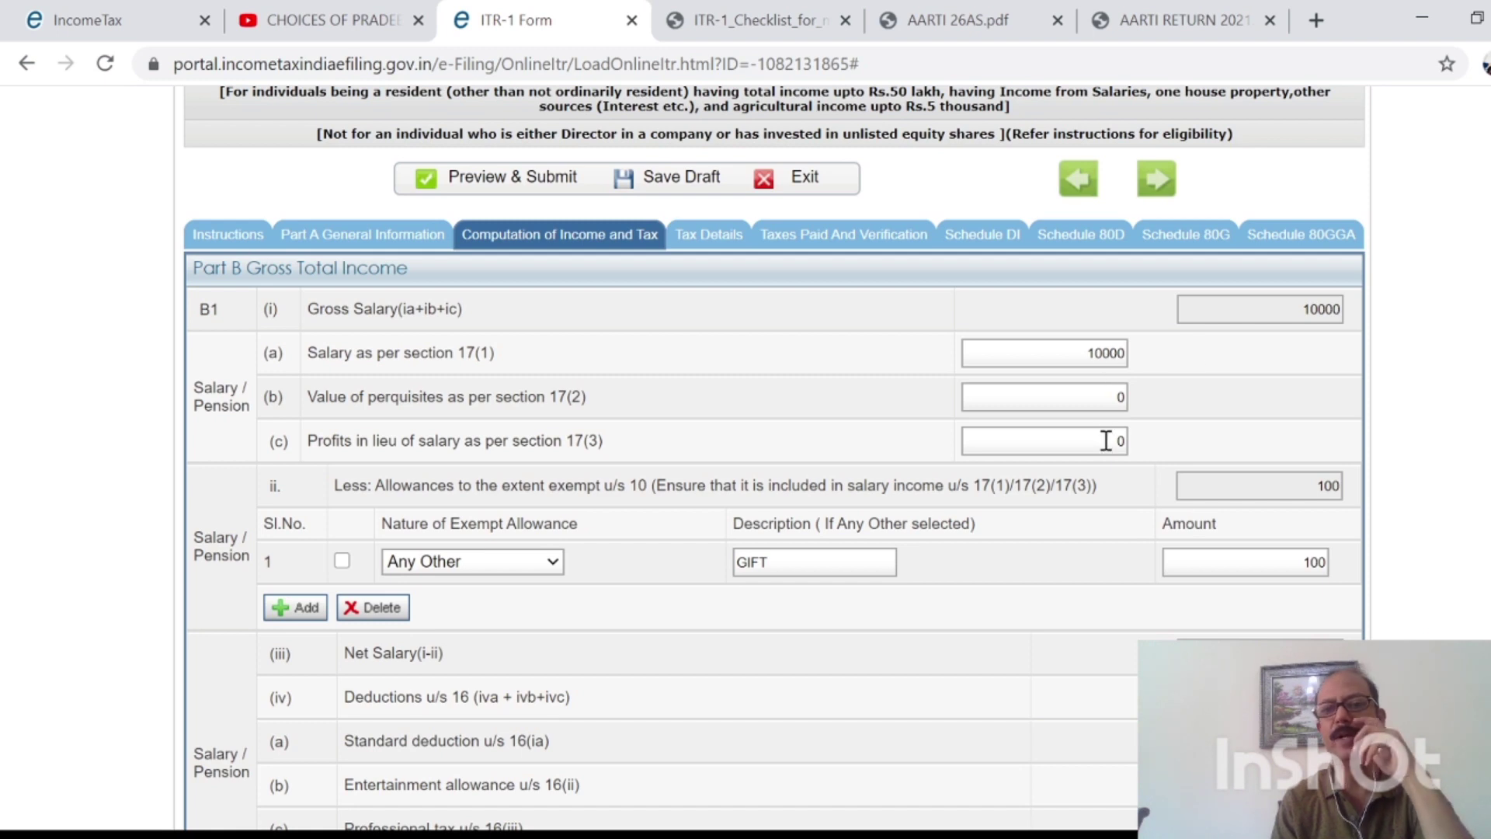
pyautogui.click(1125, 352)
pyautogui.write('0')
pyautogui.click(1087, 396)
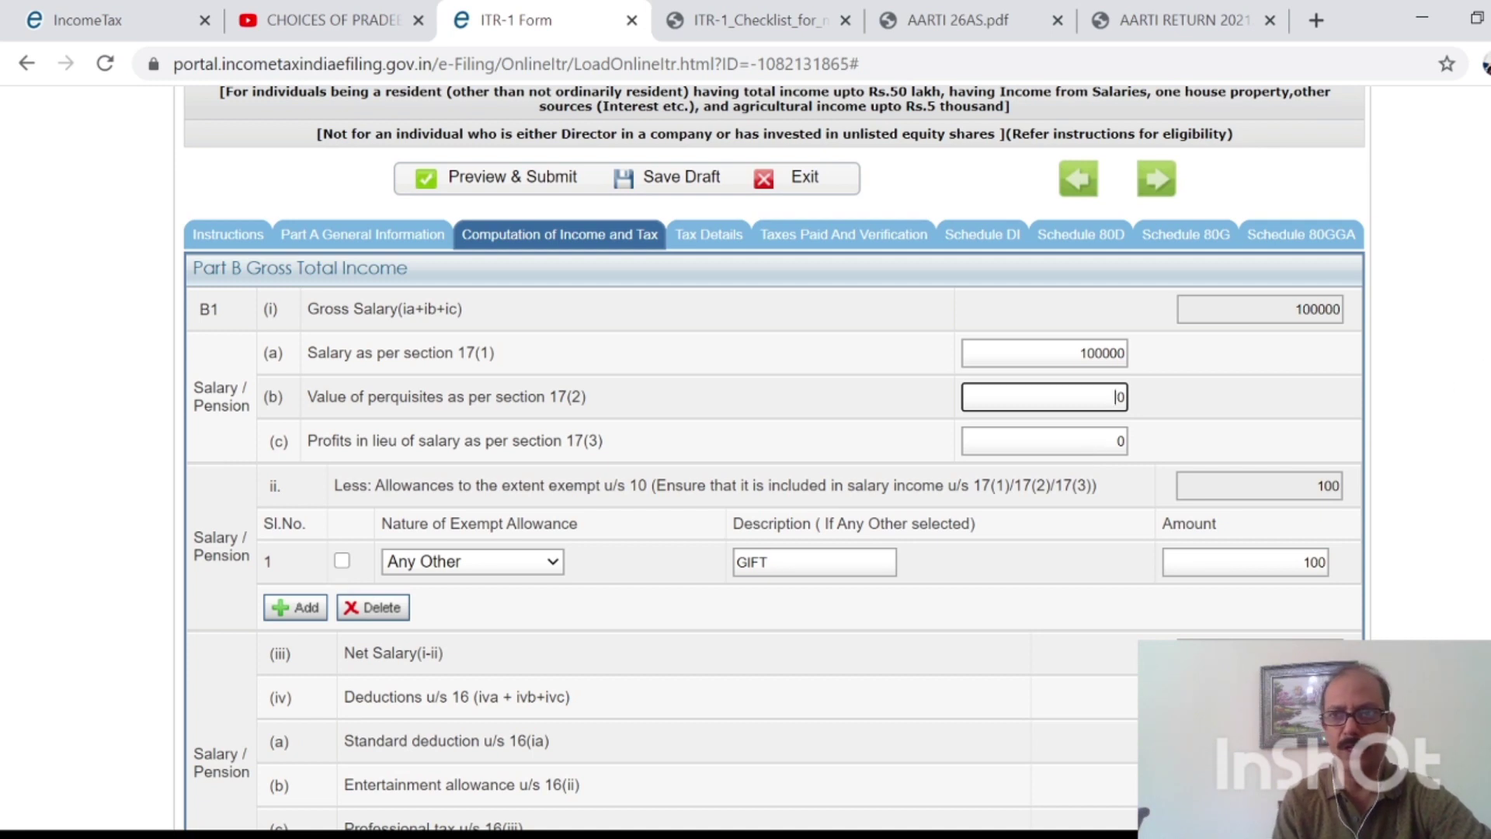
# Step: Keep Any Other as the nature of the GIFT exempt allowance and set its amount to 10000
pyautogui.scroll(-2, 774, 458)
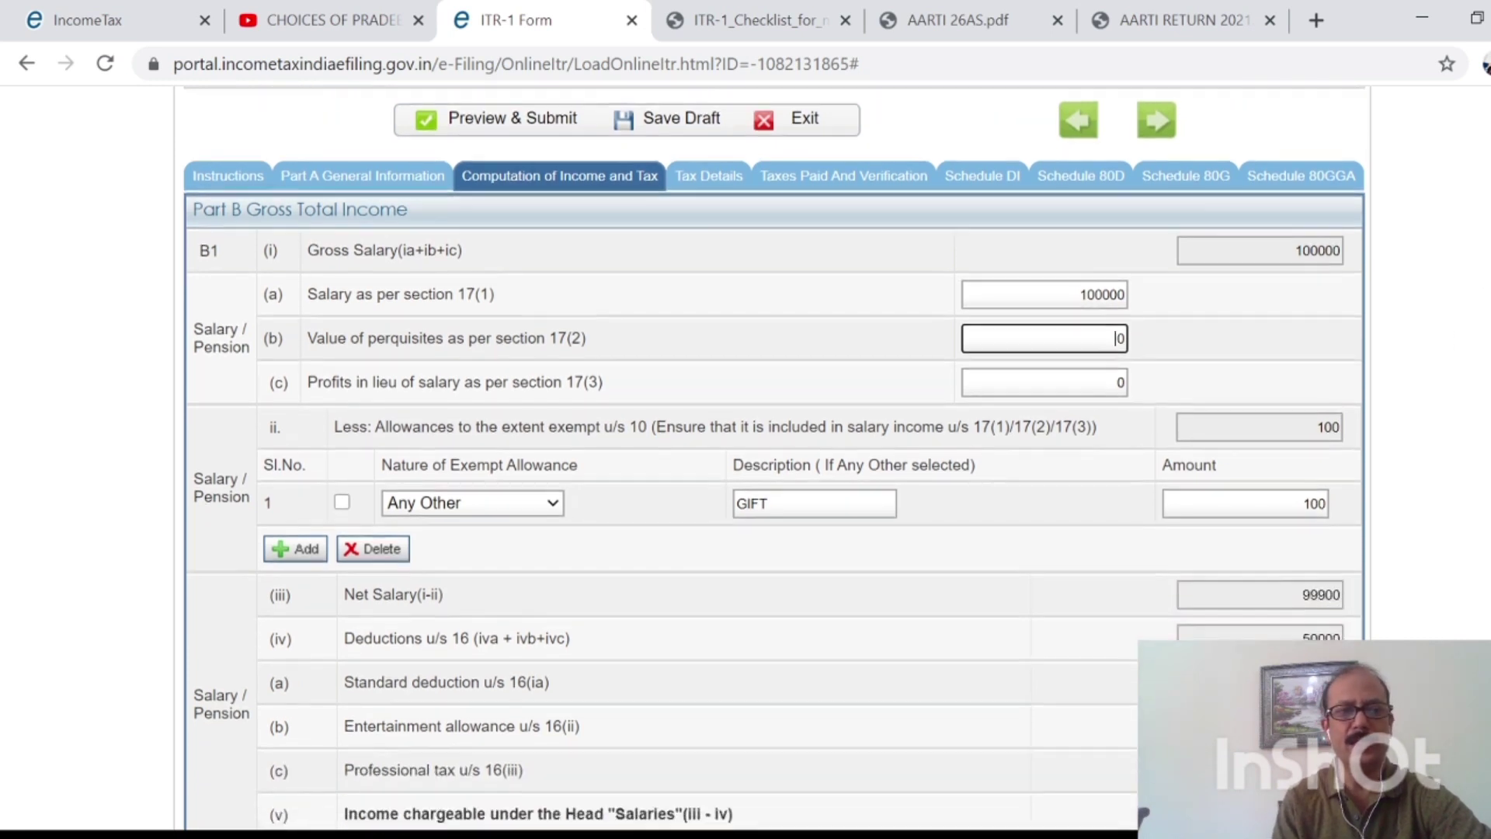
pyautogui.scroll(-1, 773, 458)
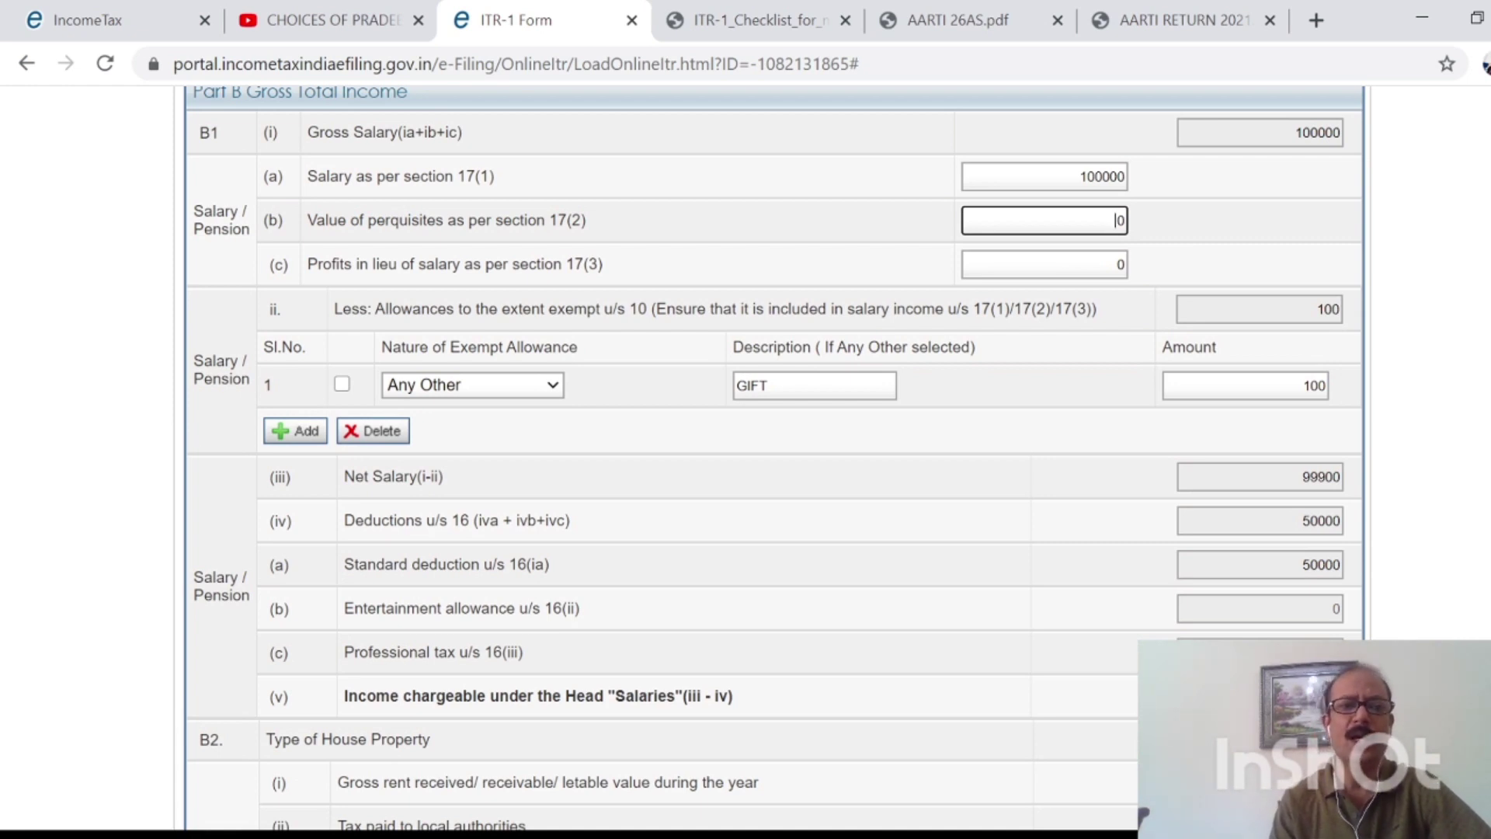
pyautogui.click(557, 395)
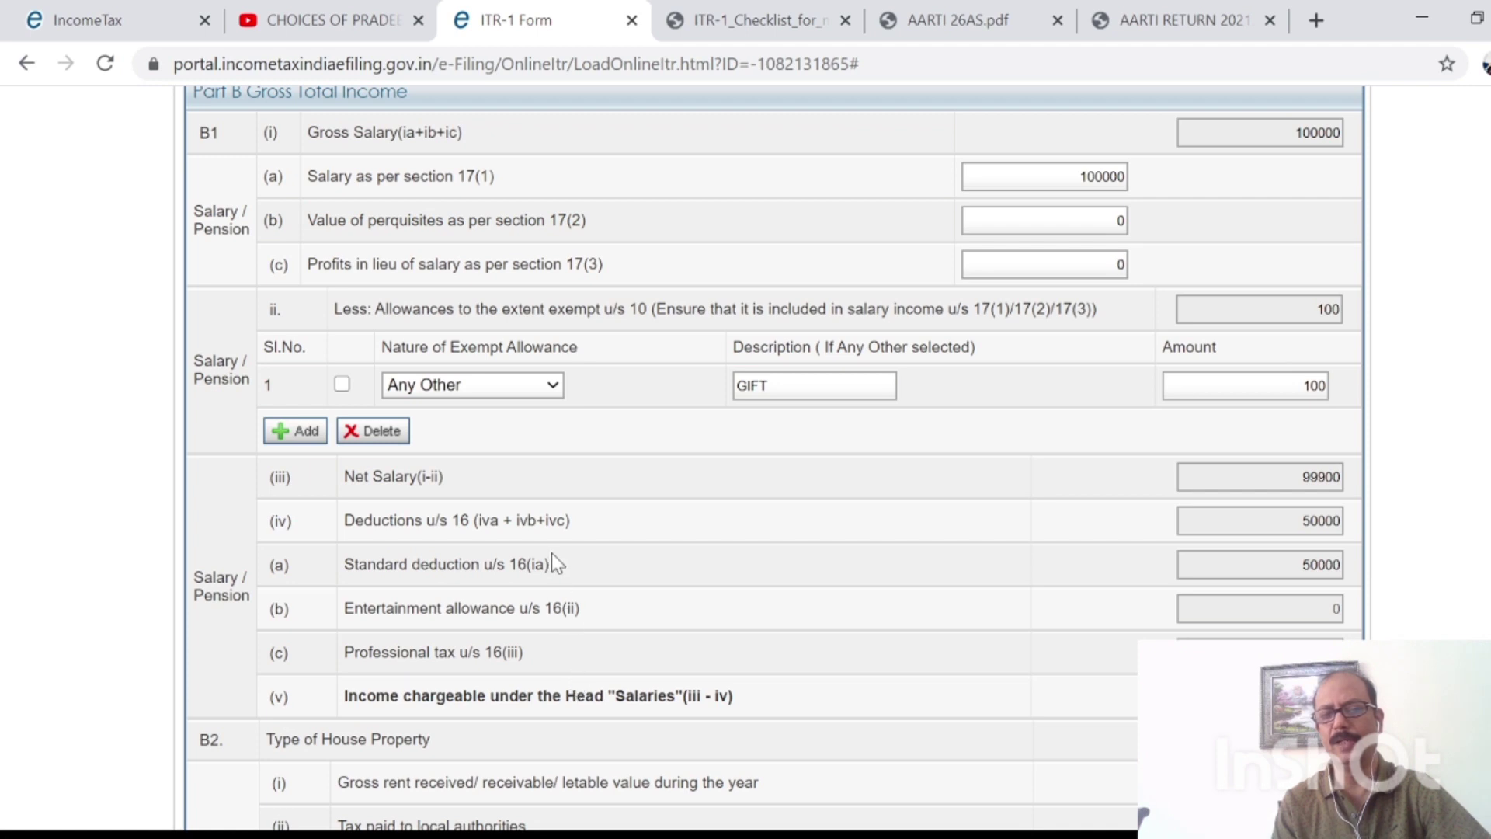
pyautogui.click(557, 386)
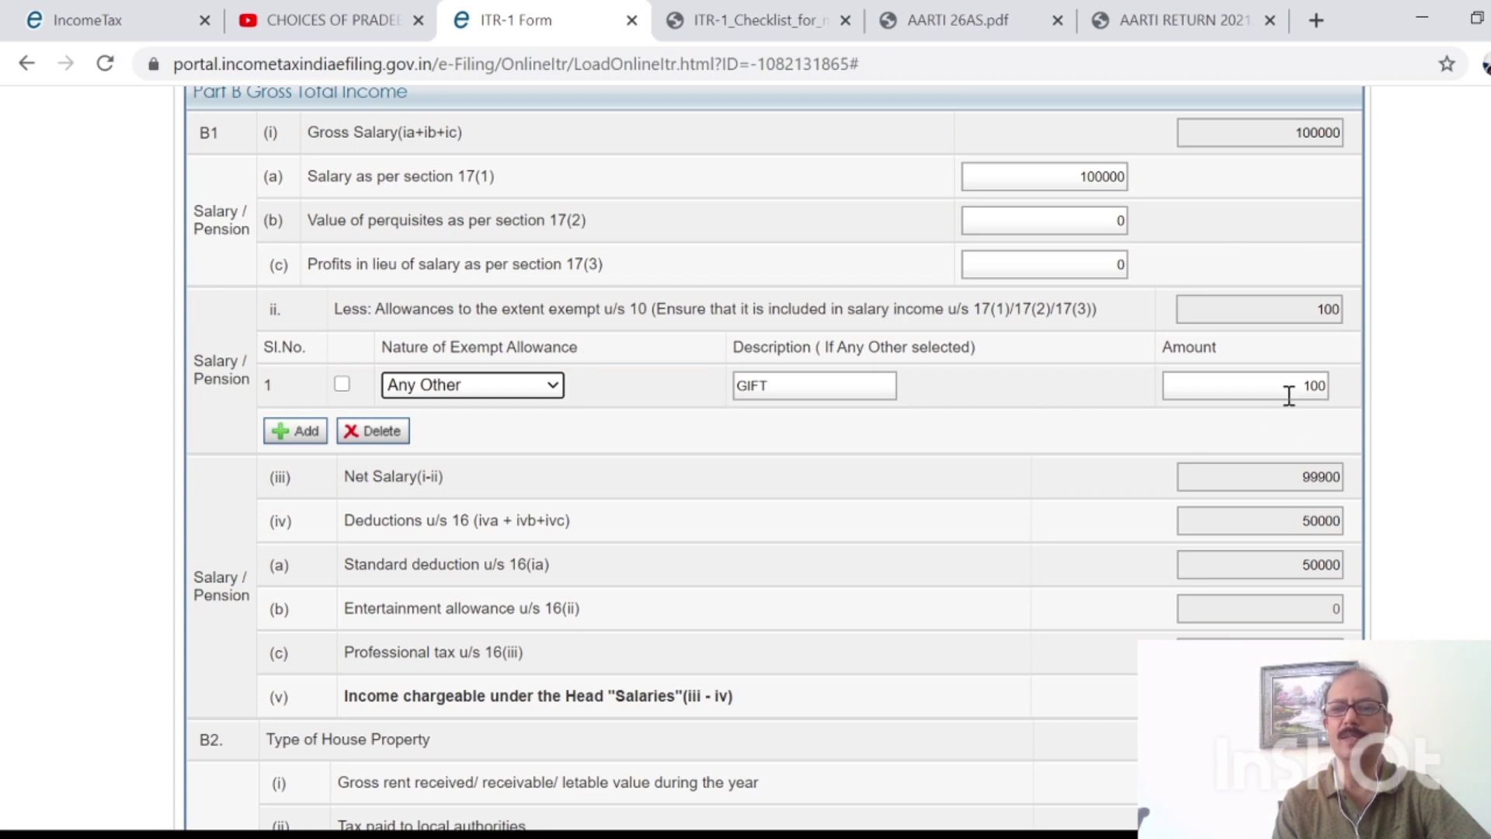
pyautogui.click(1326, 386)
pyautogui.write('00')
pyautogui.click(1351, 403)
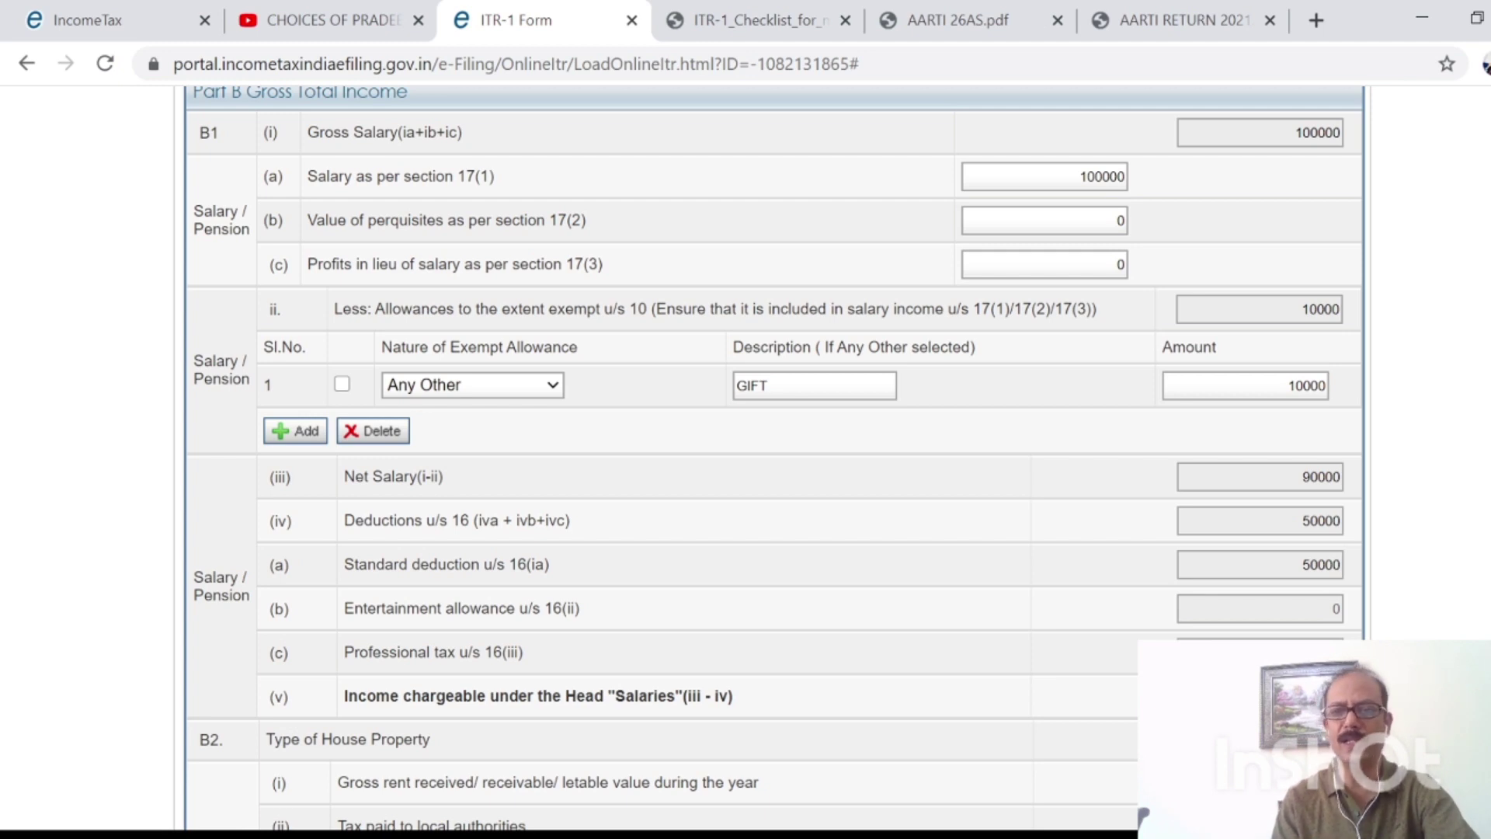
# Step: Review the salary deductions, house property, other sources and gross total income down to the Part C deductions, dismissing the save reminder
pyautogui.scroll(-2, 1401, 403)
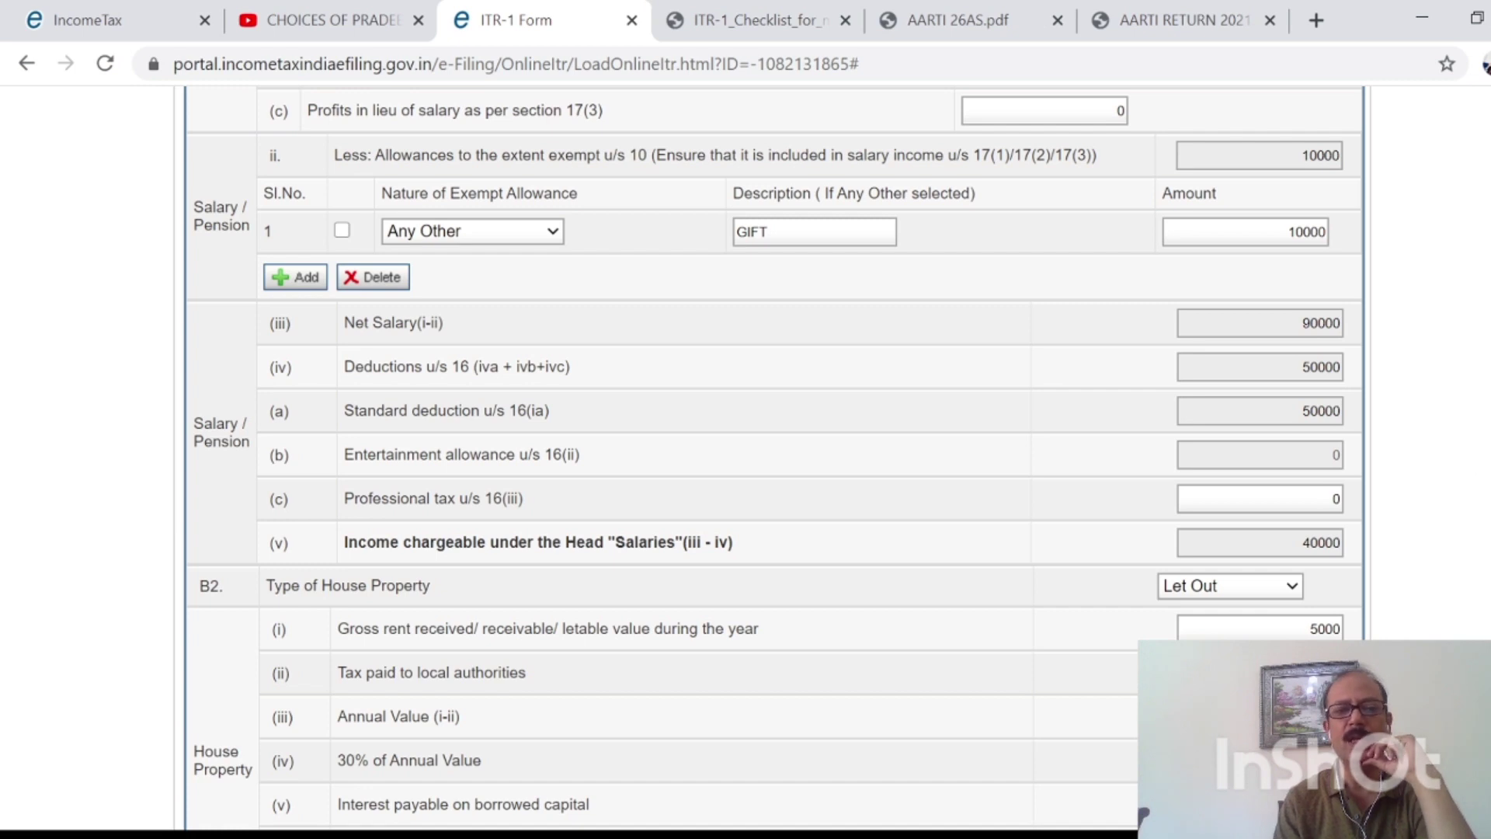
pyautogui.scroll(-5, 774, 457)
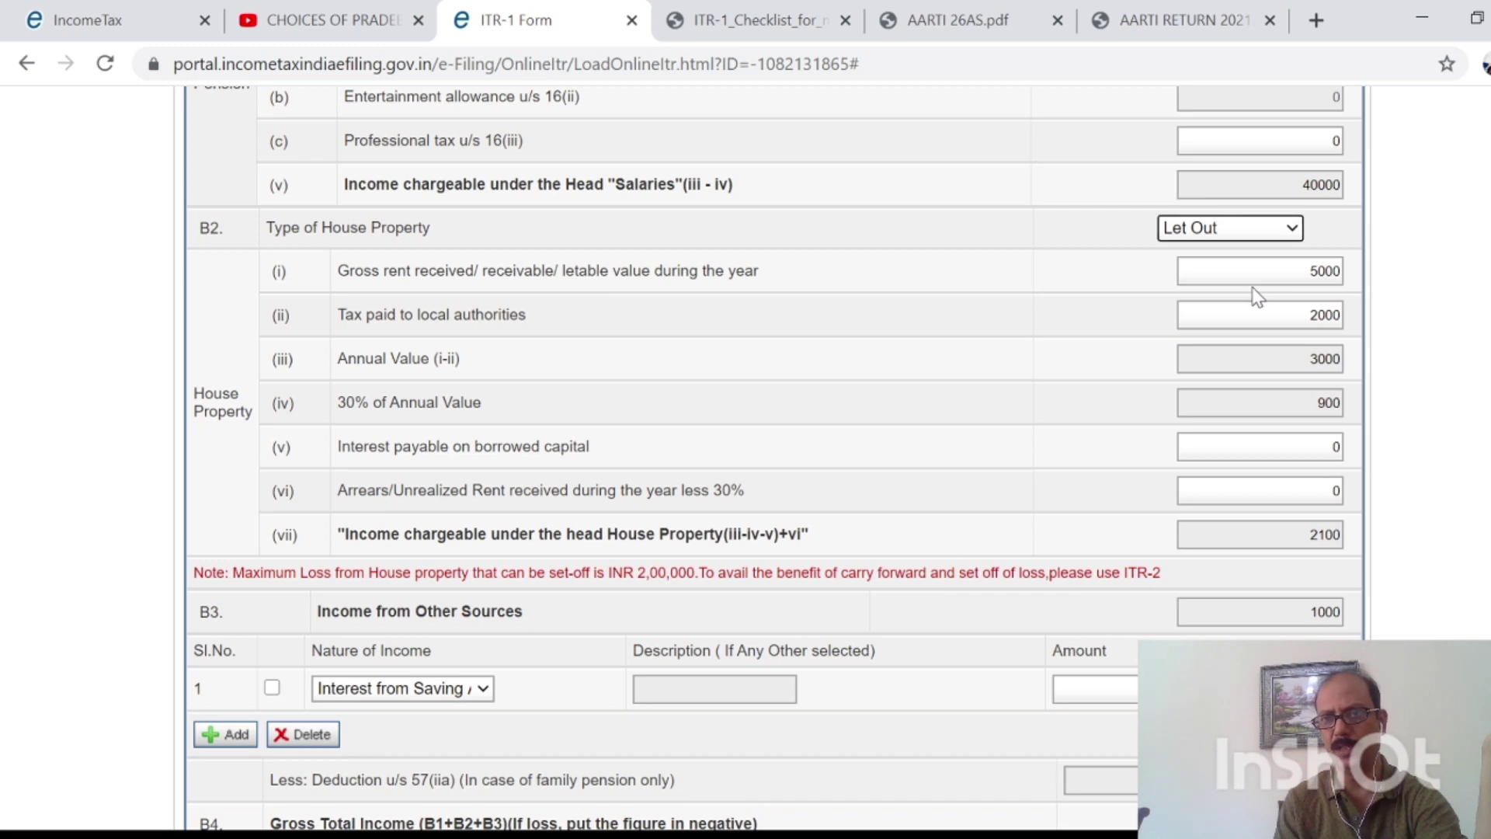
pyautogui.click(1337, 318)
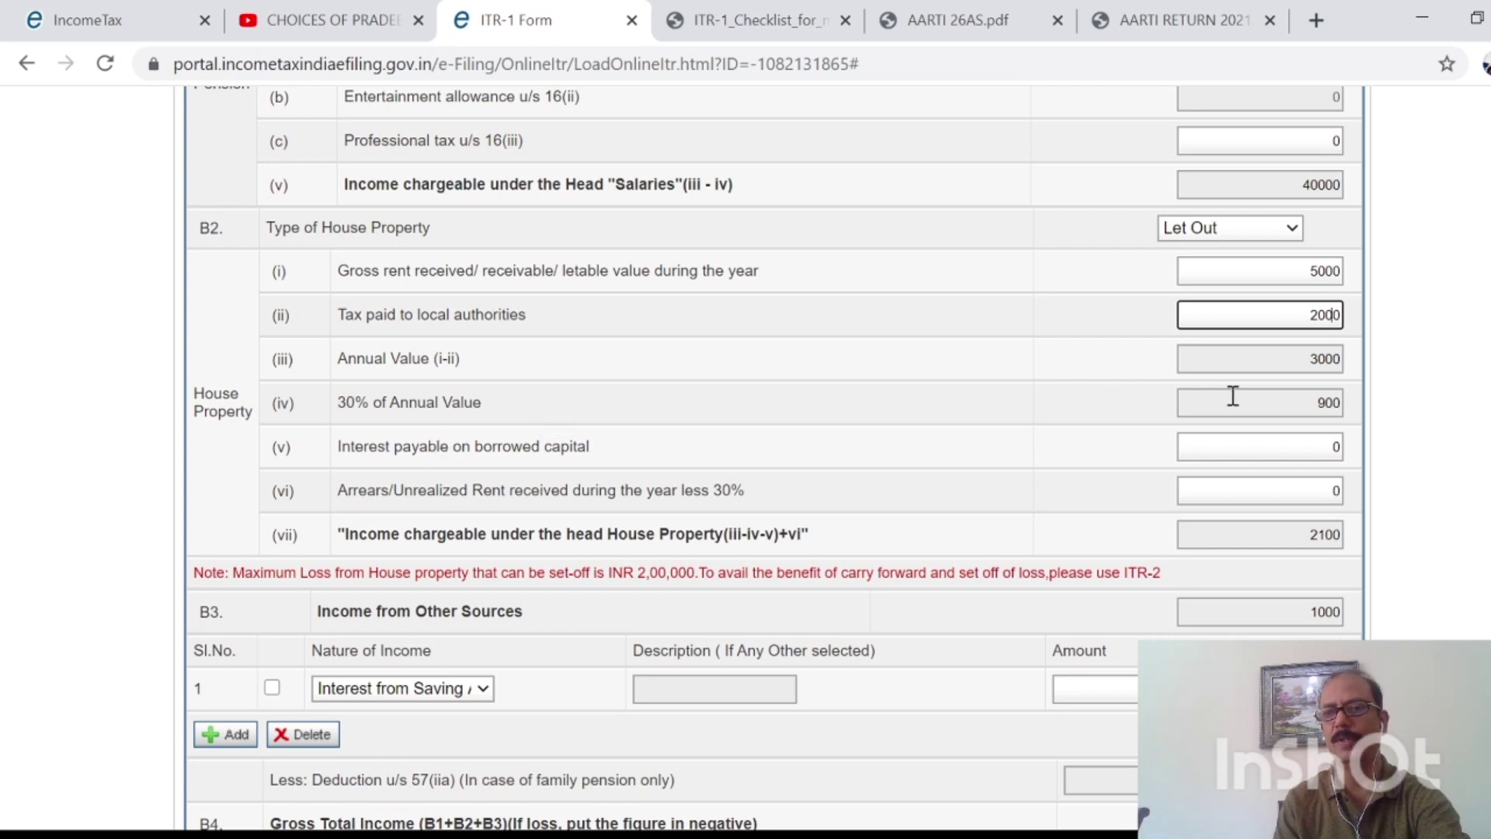
pyautogui.click(1265, 418)
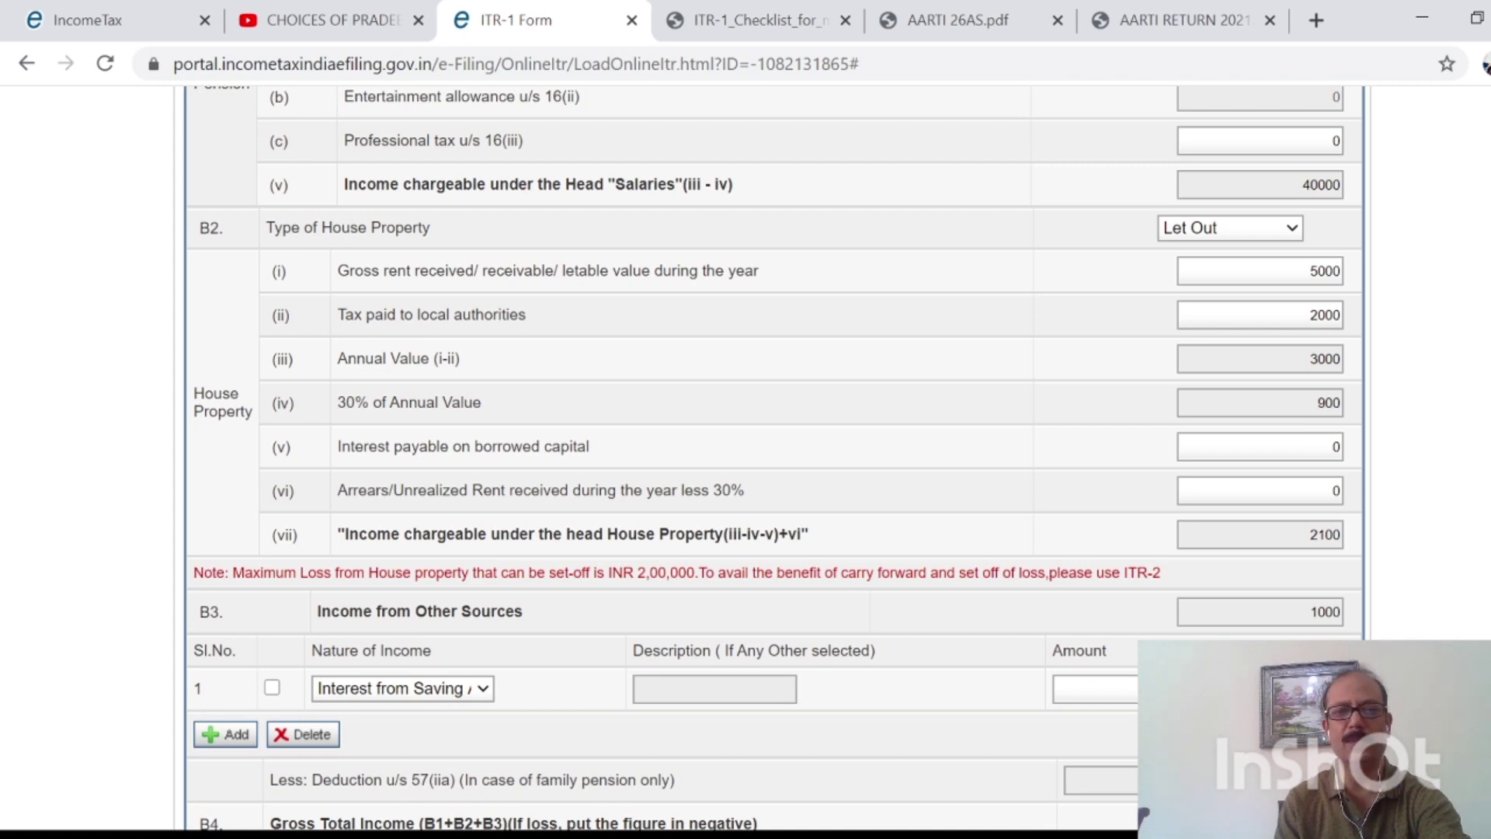
pyautogui.scroll(-3, 1144, 814)
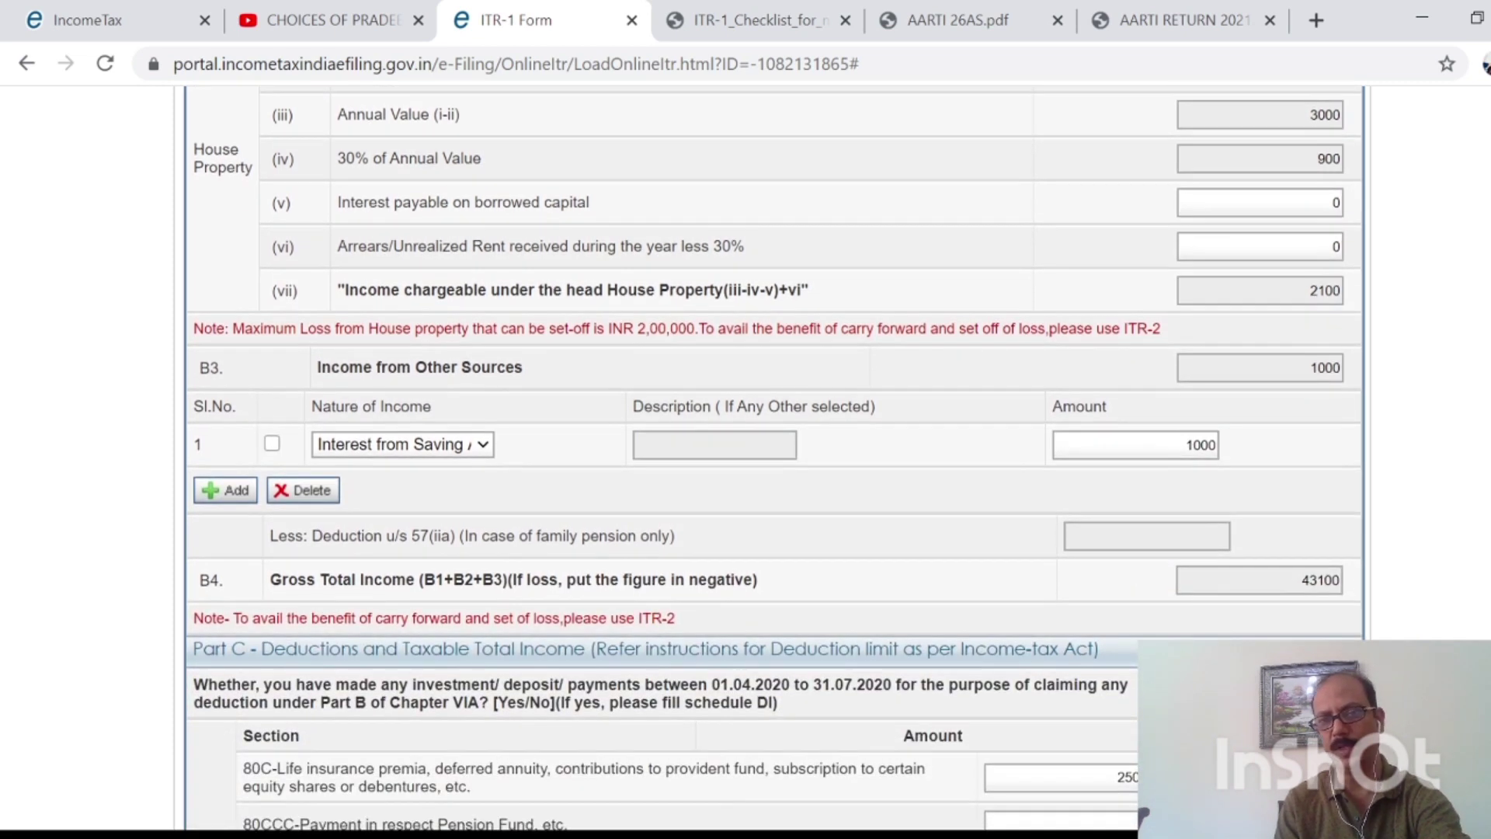
pyautogui.scroll(-1, 1143, 815)
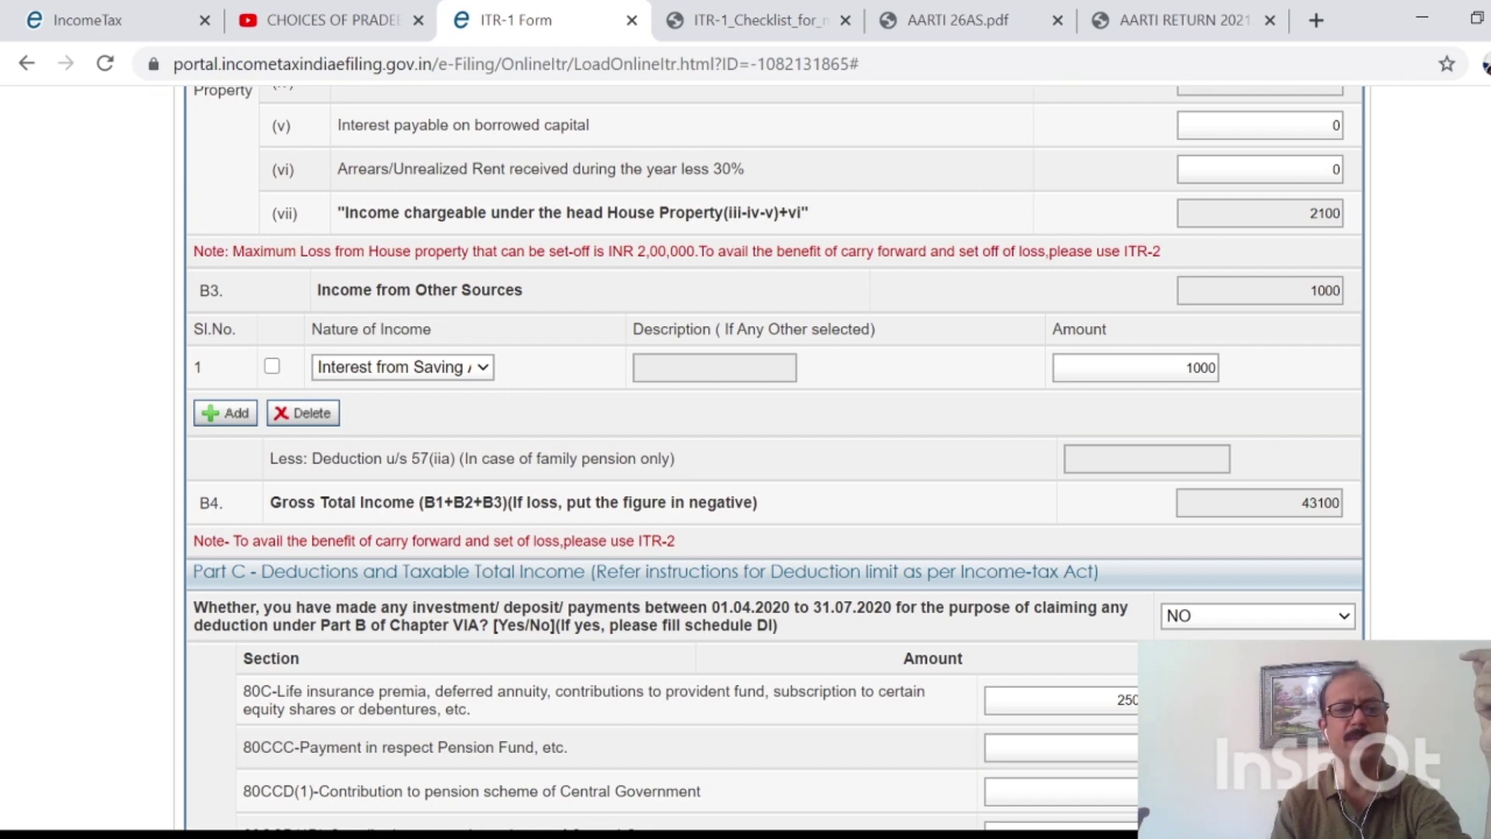
pyautogui.scroll(-1, 839, 459)
pyautogui.scroll(-1, 777, 458)
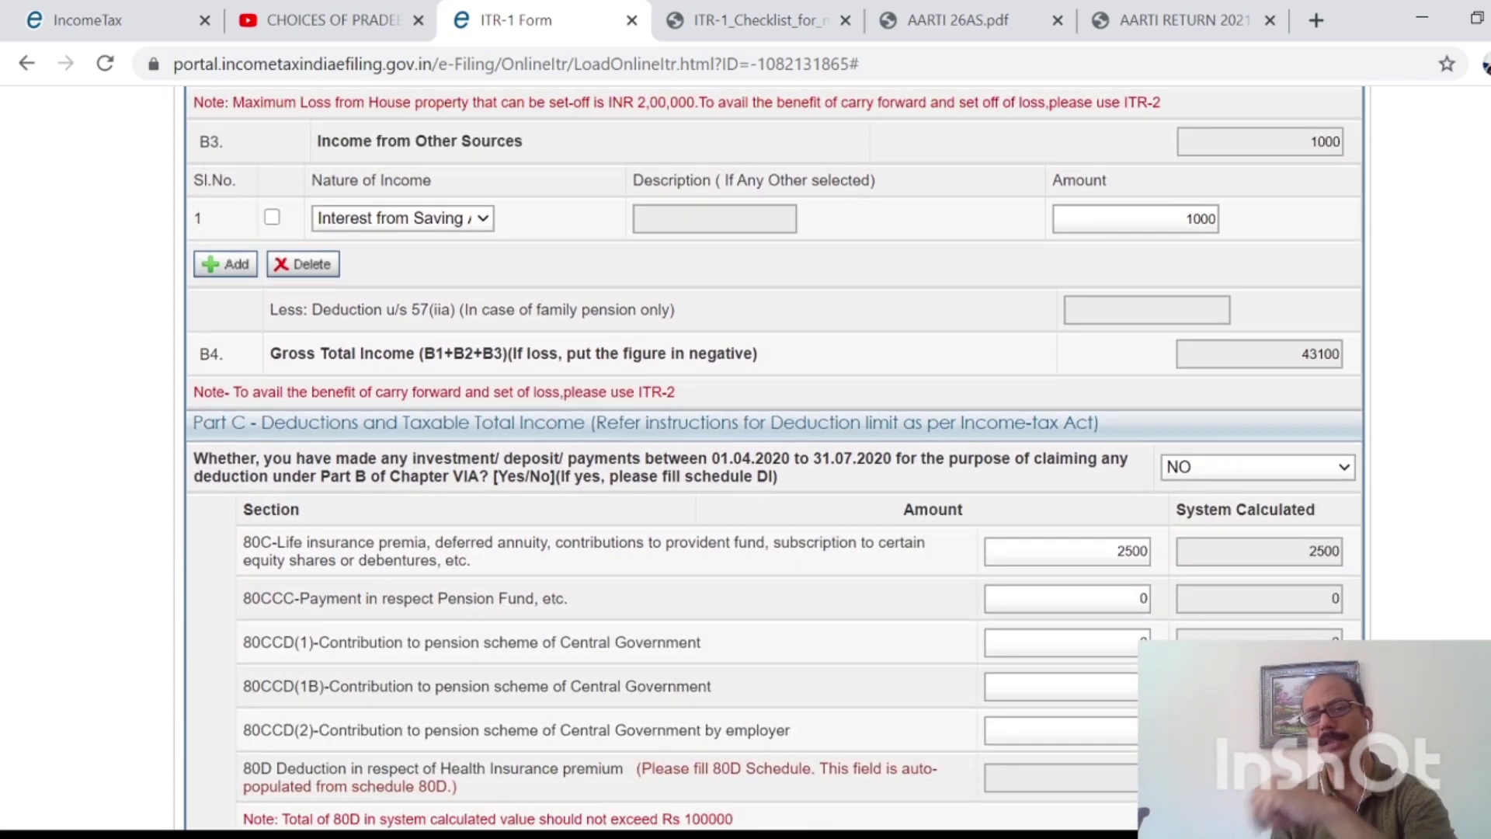
pyautogui.scroll(-2, 778, 458)
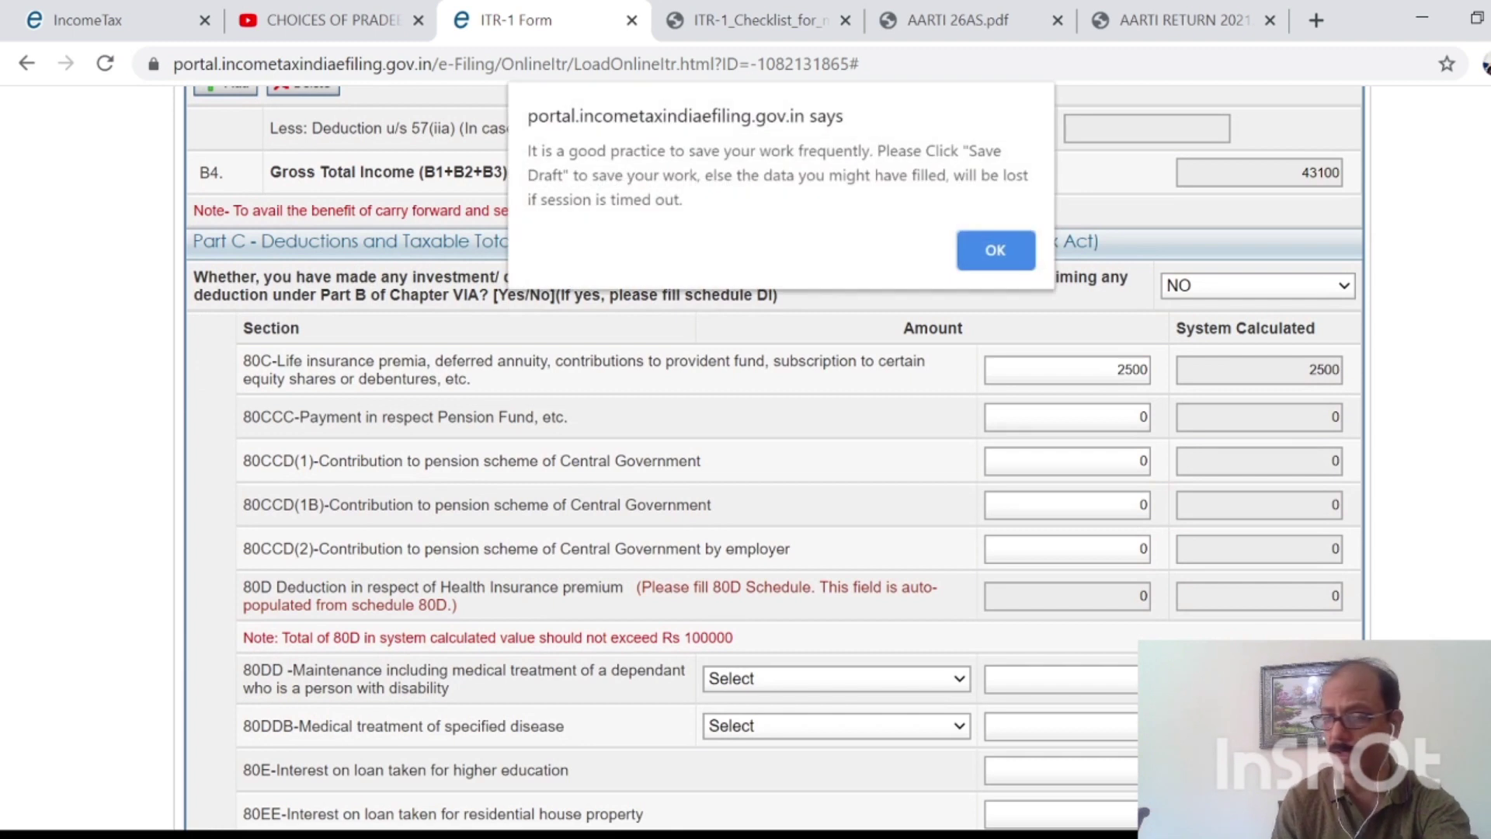
pyautogui.click(1007, 262)
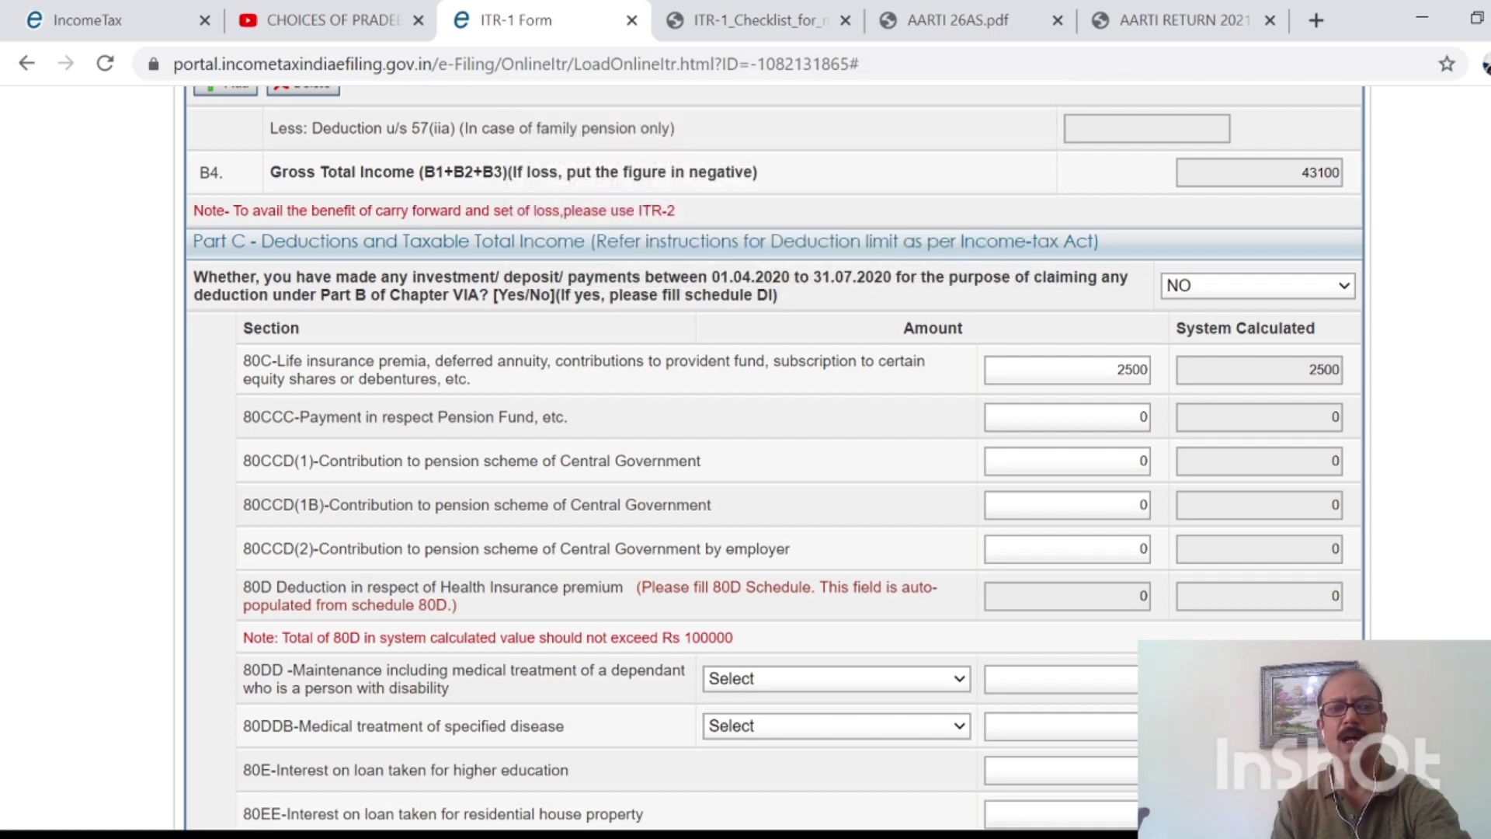
# Step: Switch the Part C answer on investments made between 01.04.2020 and 31.07.2020 to YES, and return it to NO
pyautogui.scroll(-1, 1144, 815)
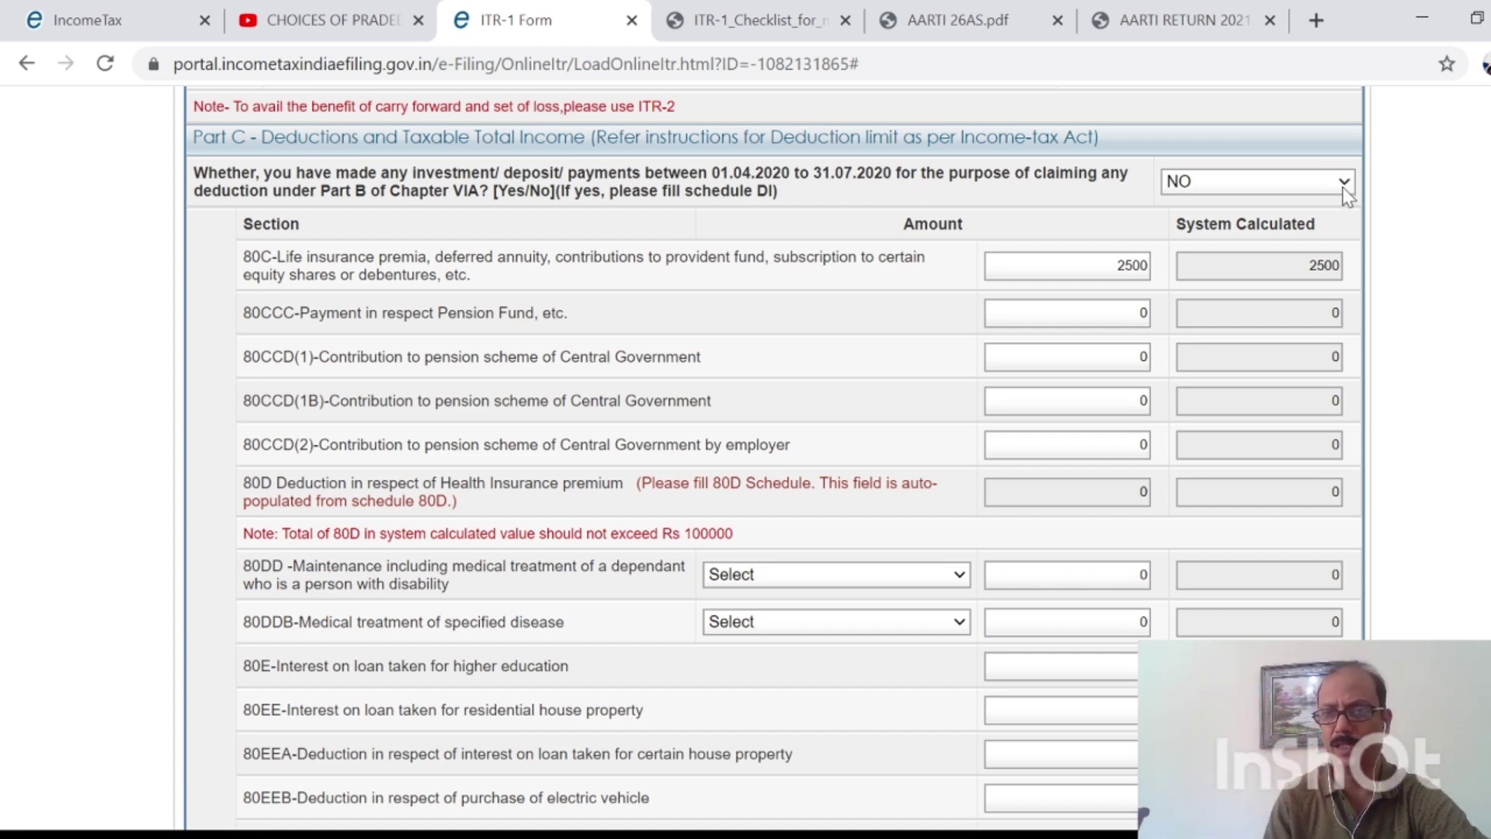
pyautogui.click(1266, 232)
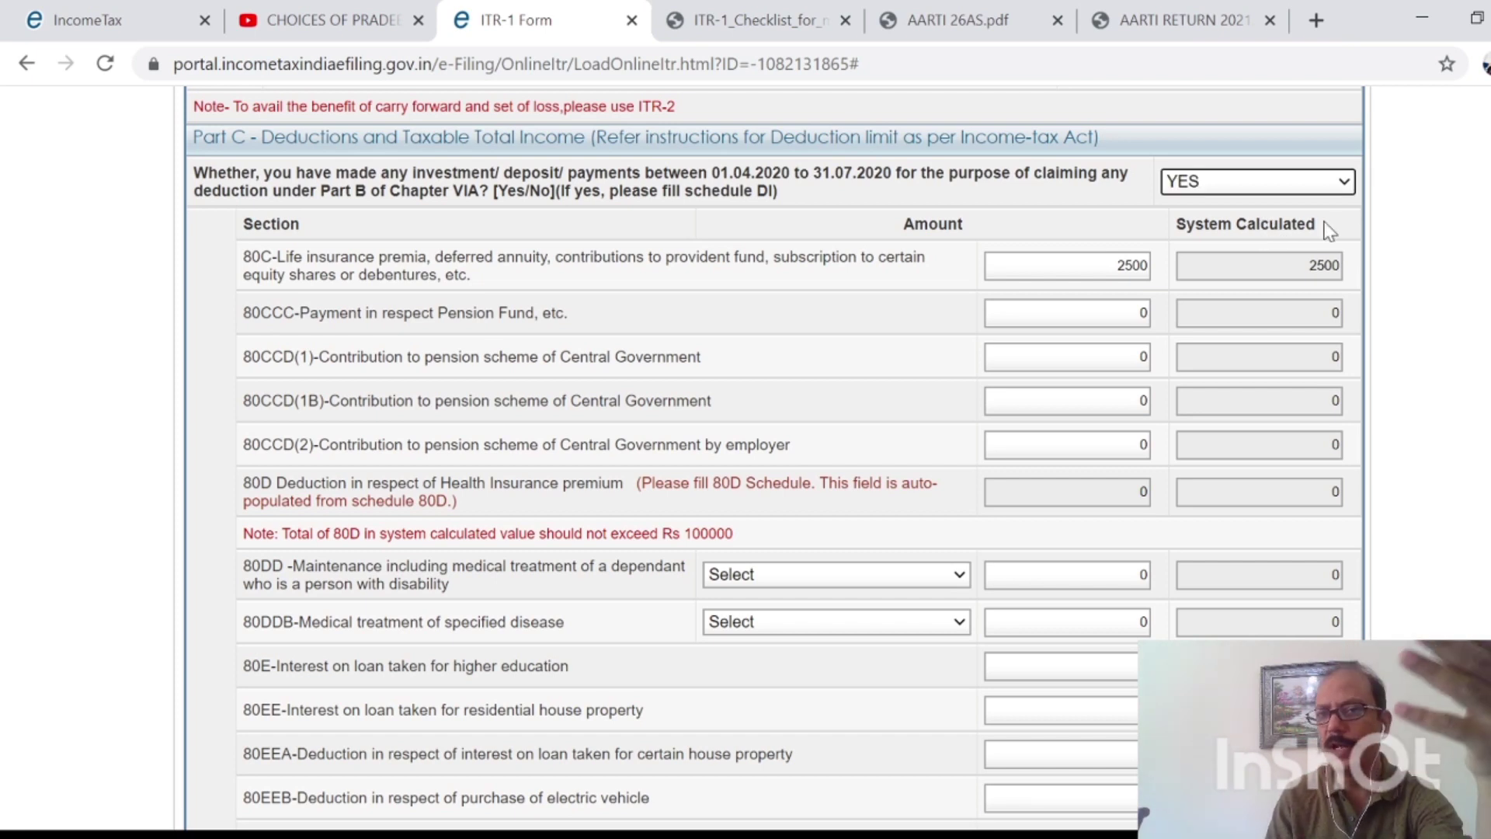
pyautogui.click(1343, 182)
pyautogui.click(1248, 248)
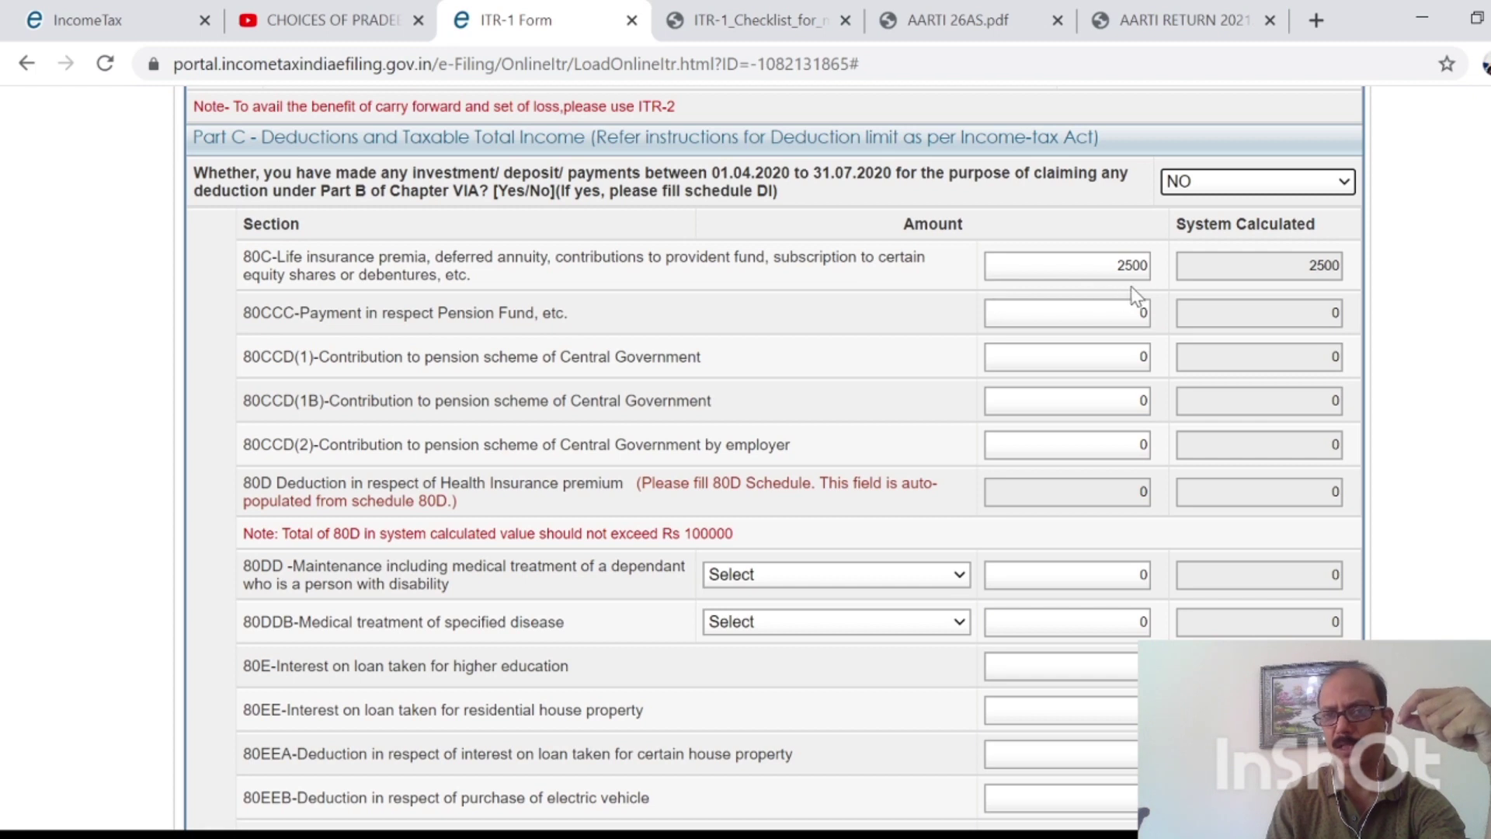
# Step: Set the 80C deduction for life insurance premia and provident fund contributions to 25000
pyautogui.click(1145, 267)
pyautogui.write('0')
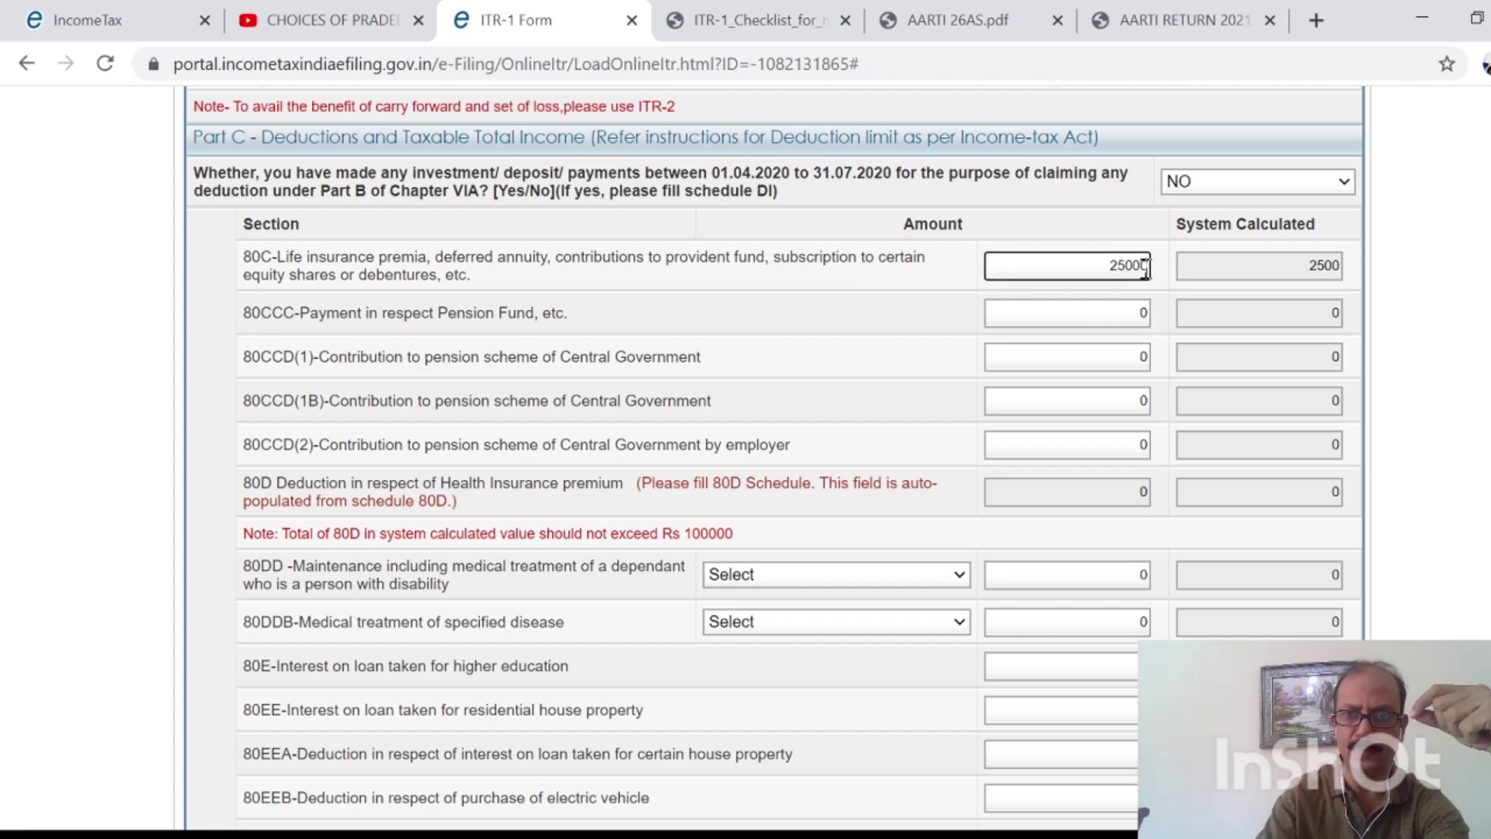
pyautogui.click(1113, 311)
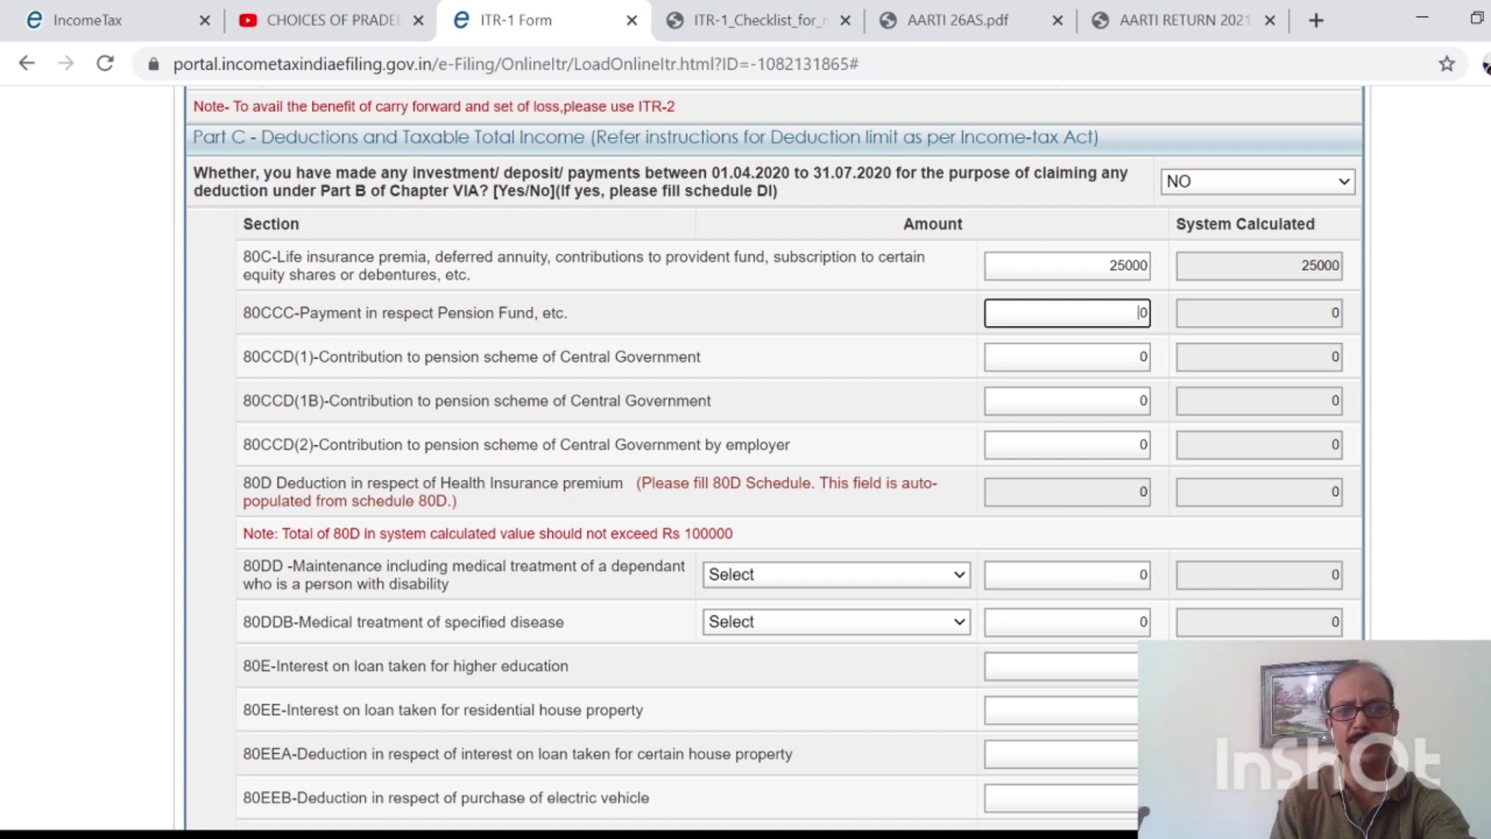
# Step: Review the remaining Part C deductions, including the 80DD and 80DDB category choices, down to the exempt income section
pyautogui.scroll(-2, 1144, 812)
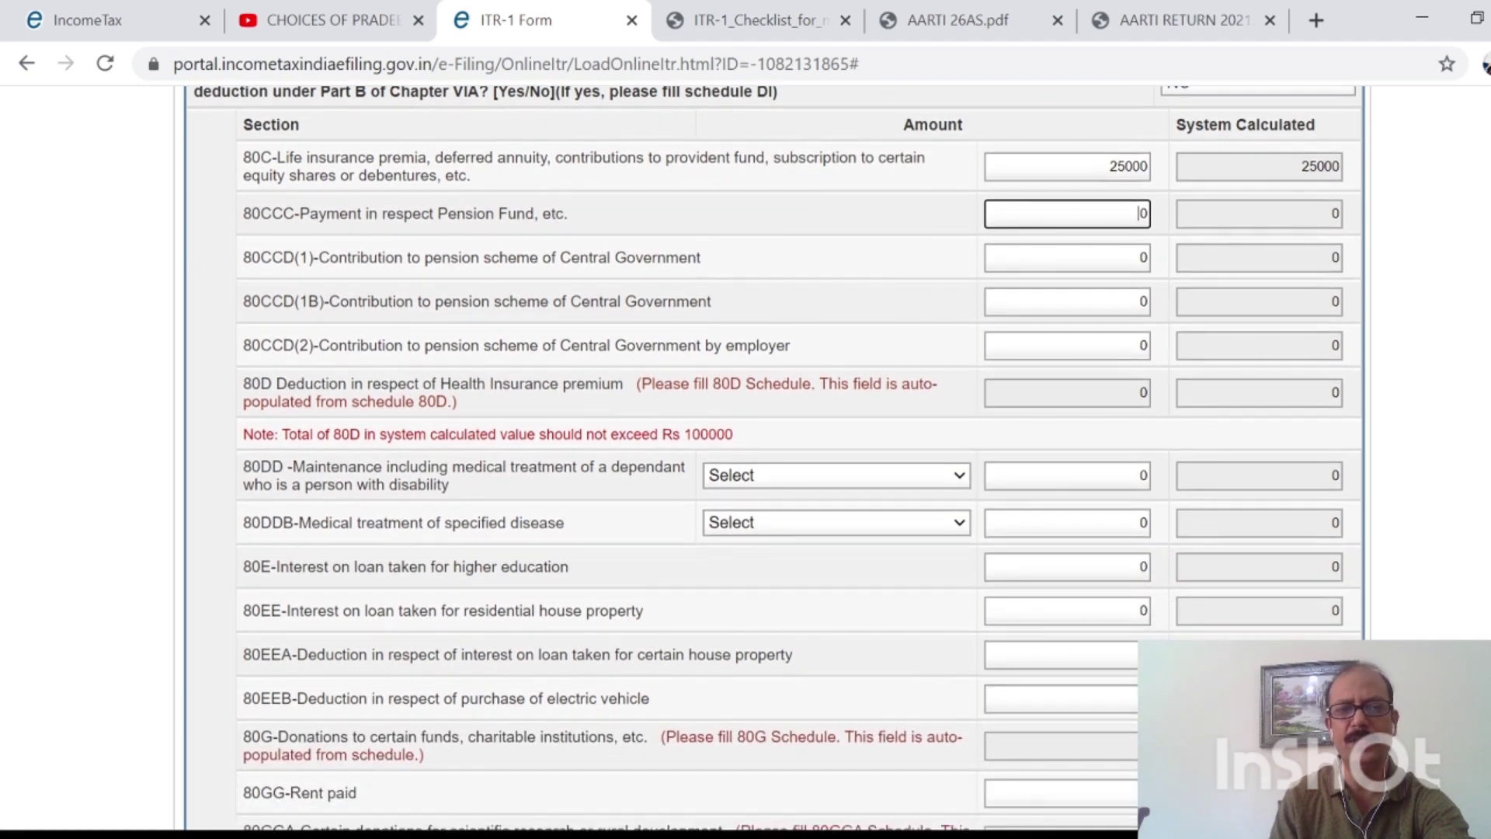
pyautogui.scroll(-2, 1143, 814)
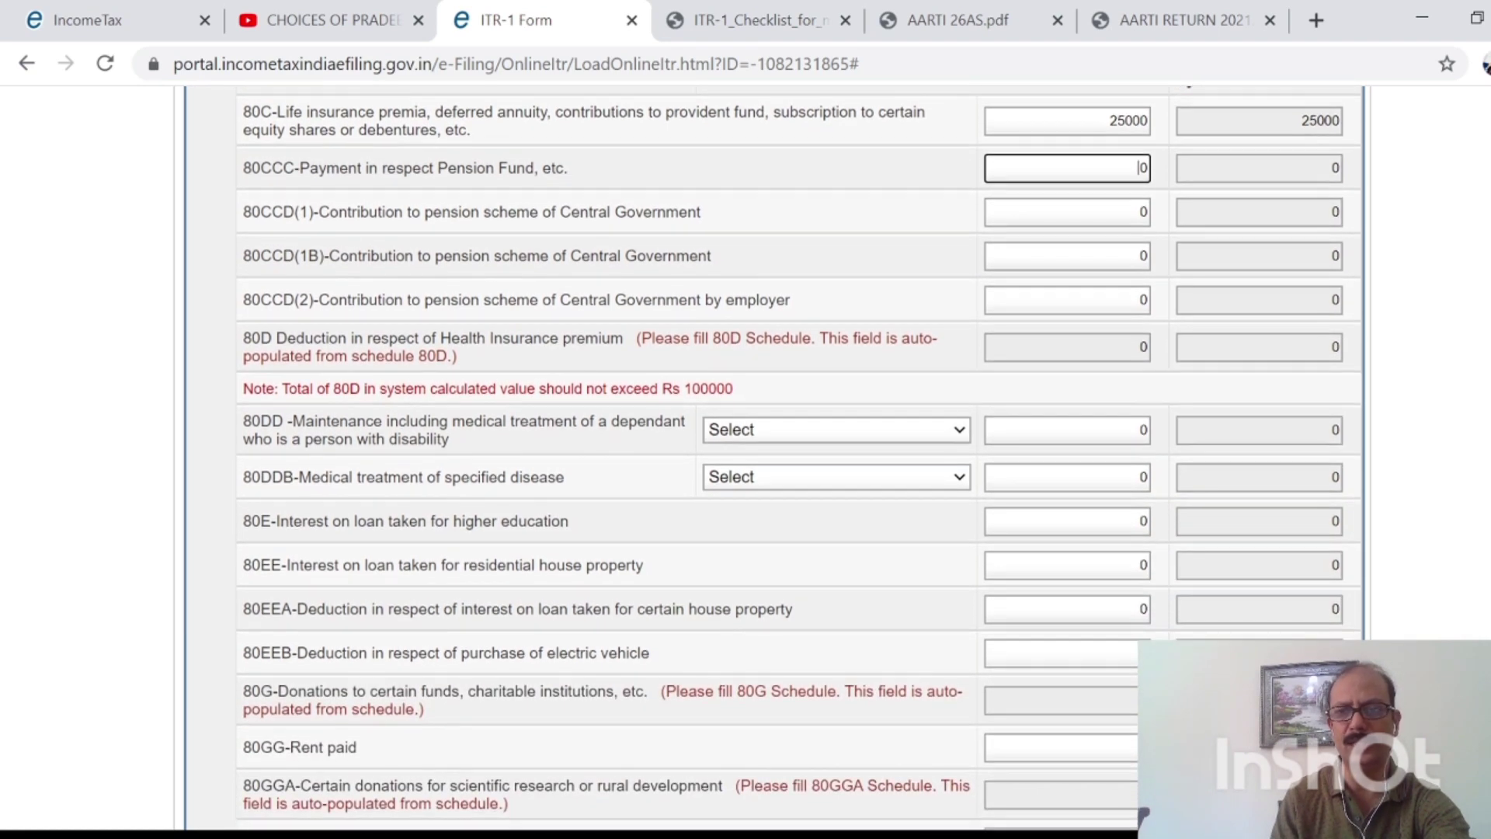
pyautogui.scroll(-1, 1144, 813)
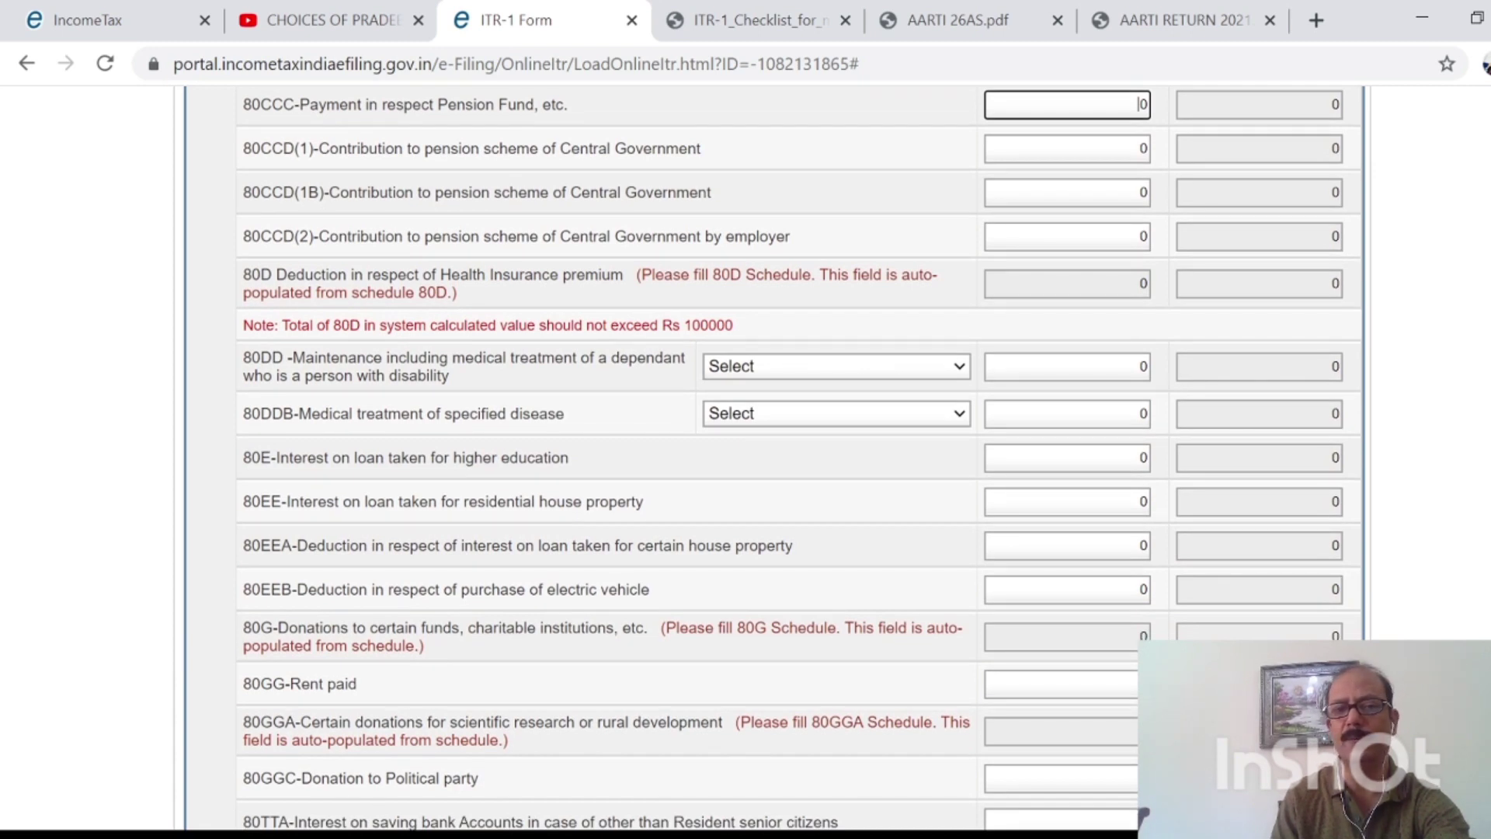
pyautogui.click(957, 368)
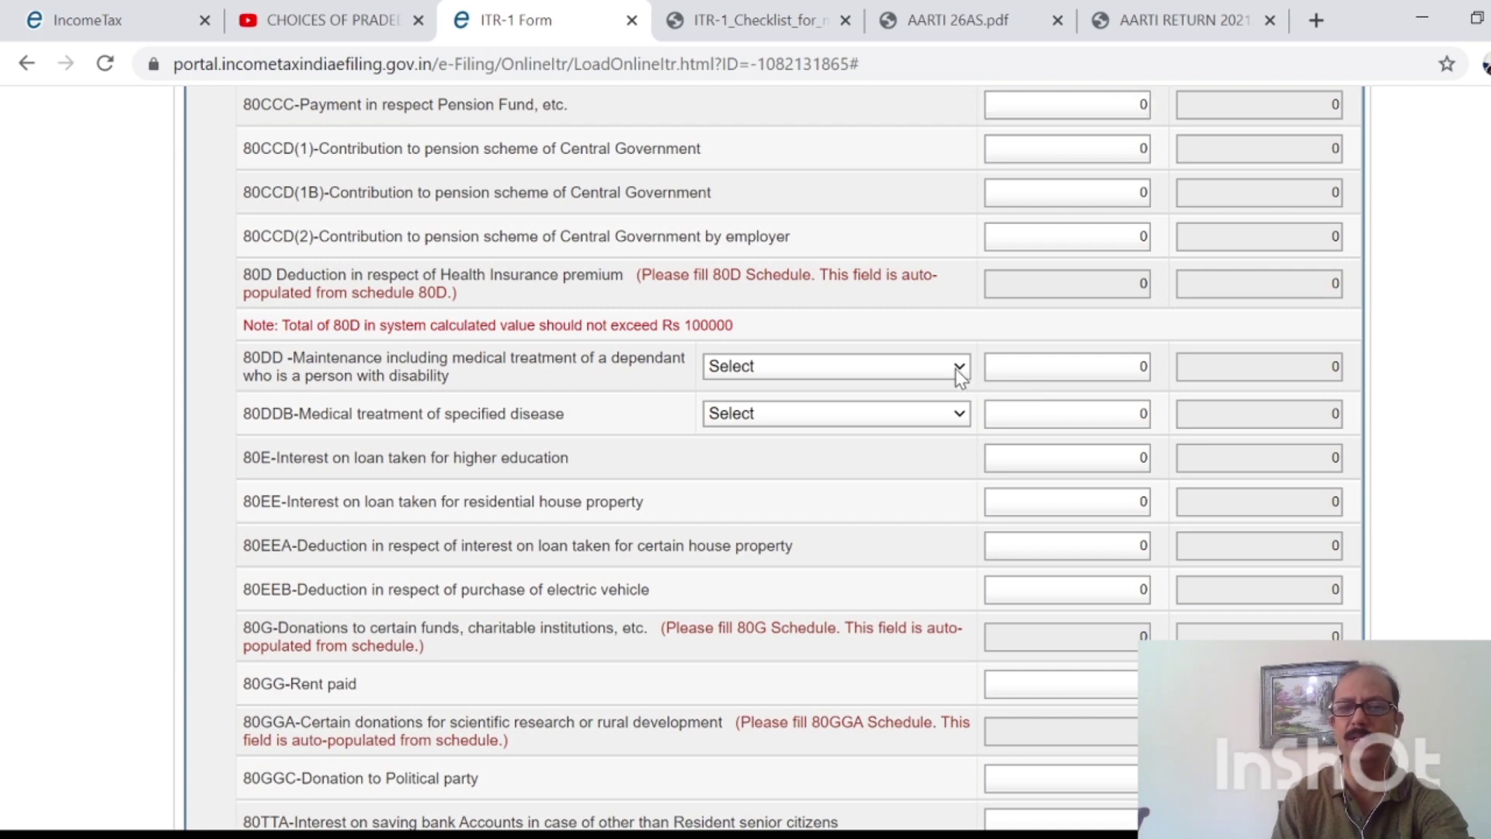
pyautogui.click(957, 368)
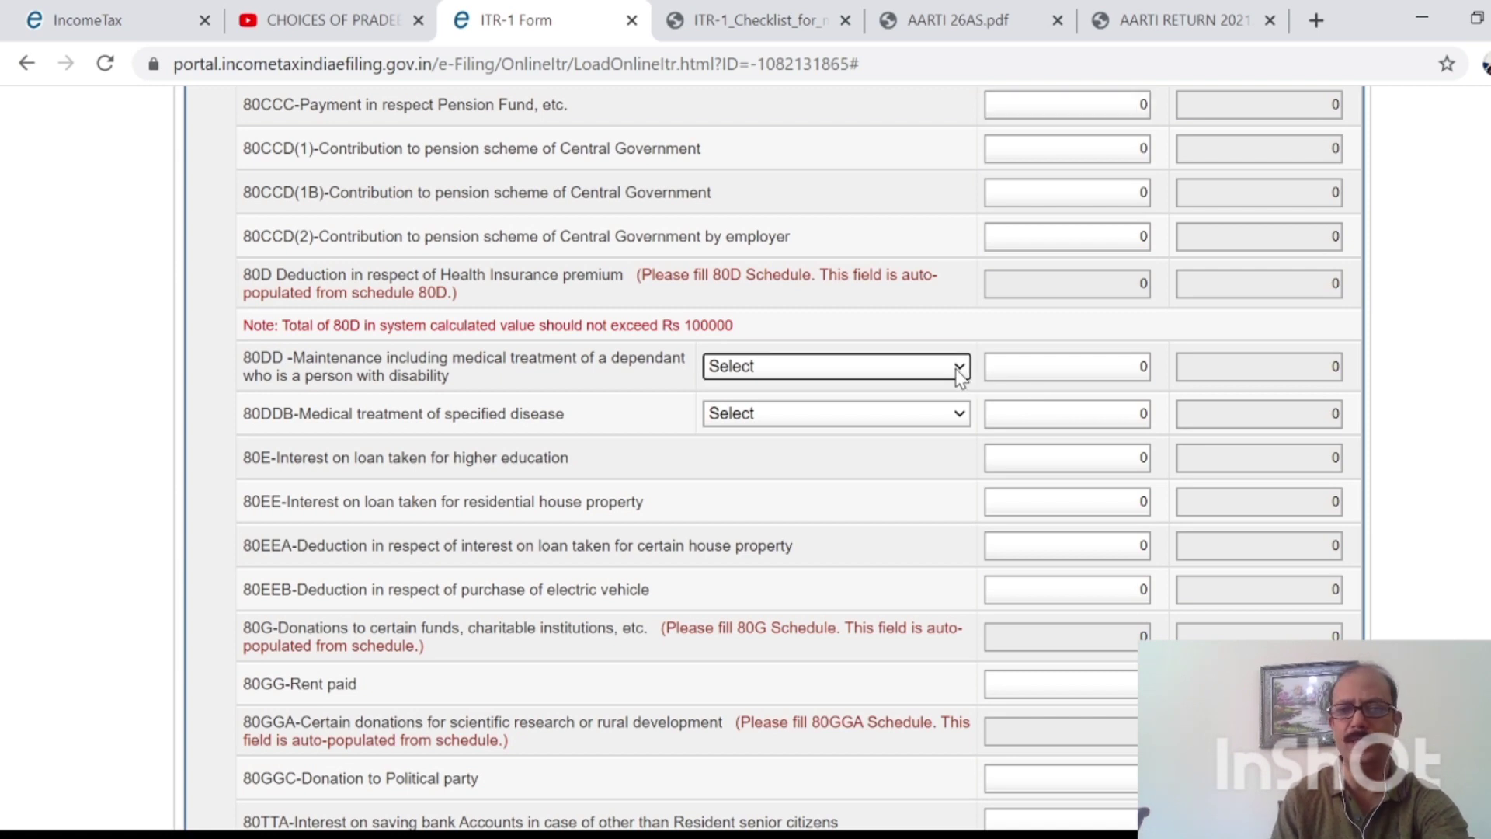
pyautogui.click(961, 411)
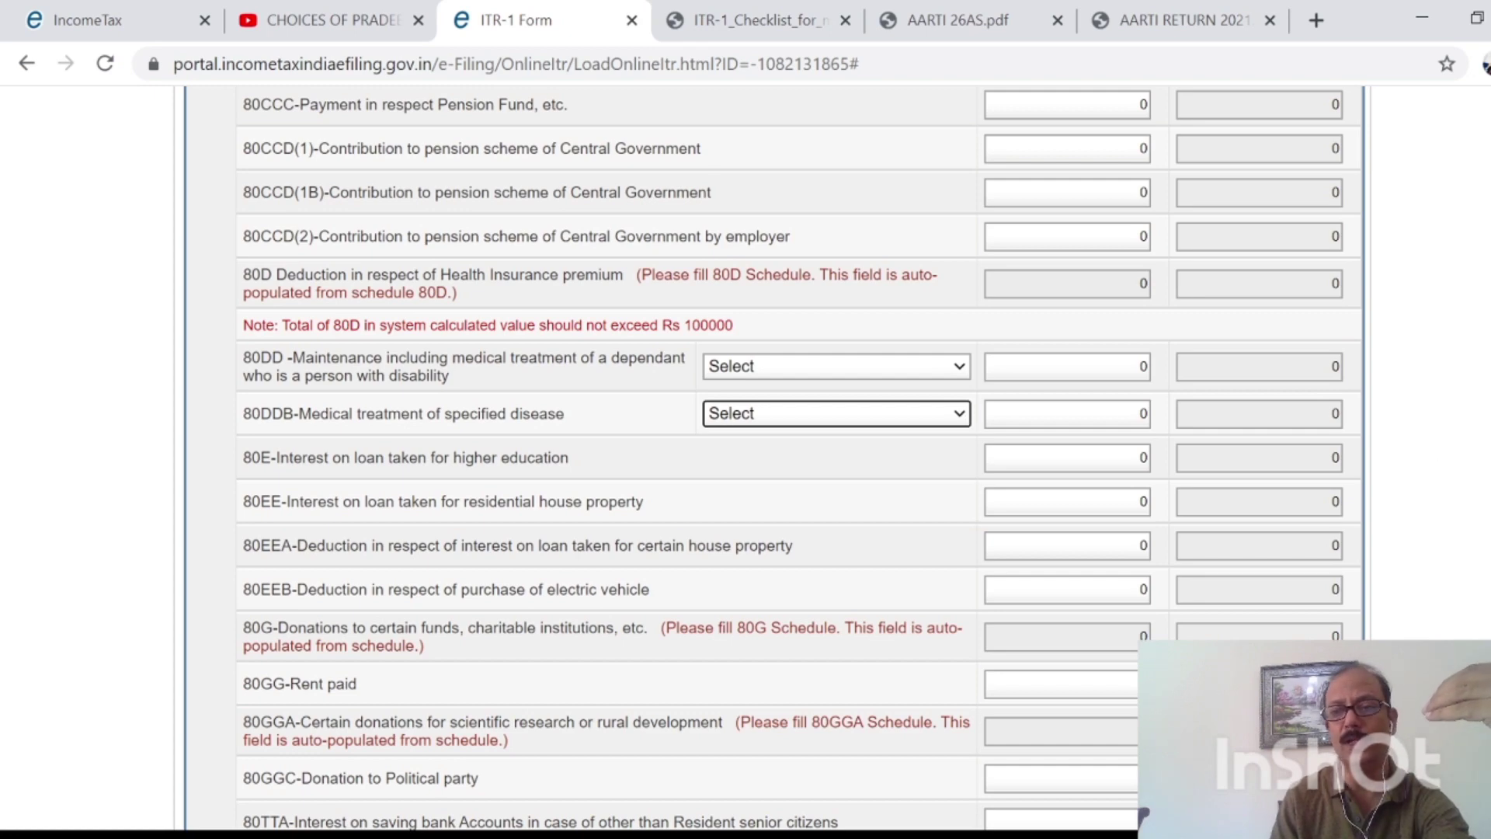
pyautogui.scroll(-5, 774, 459)
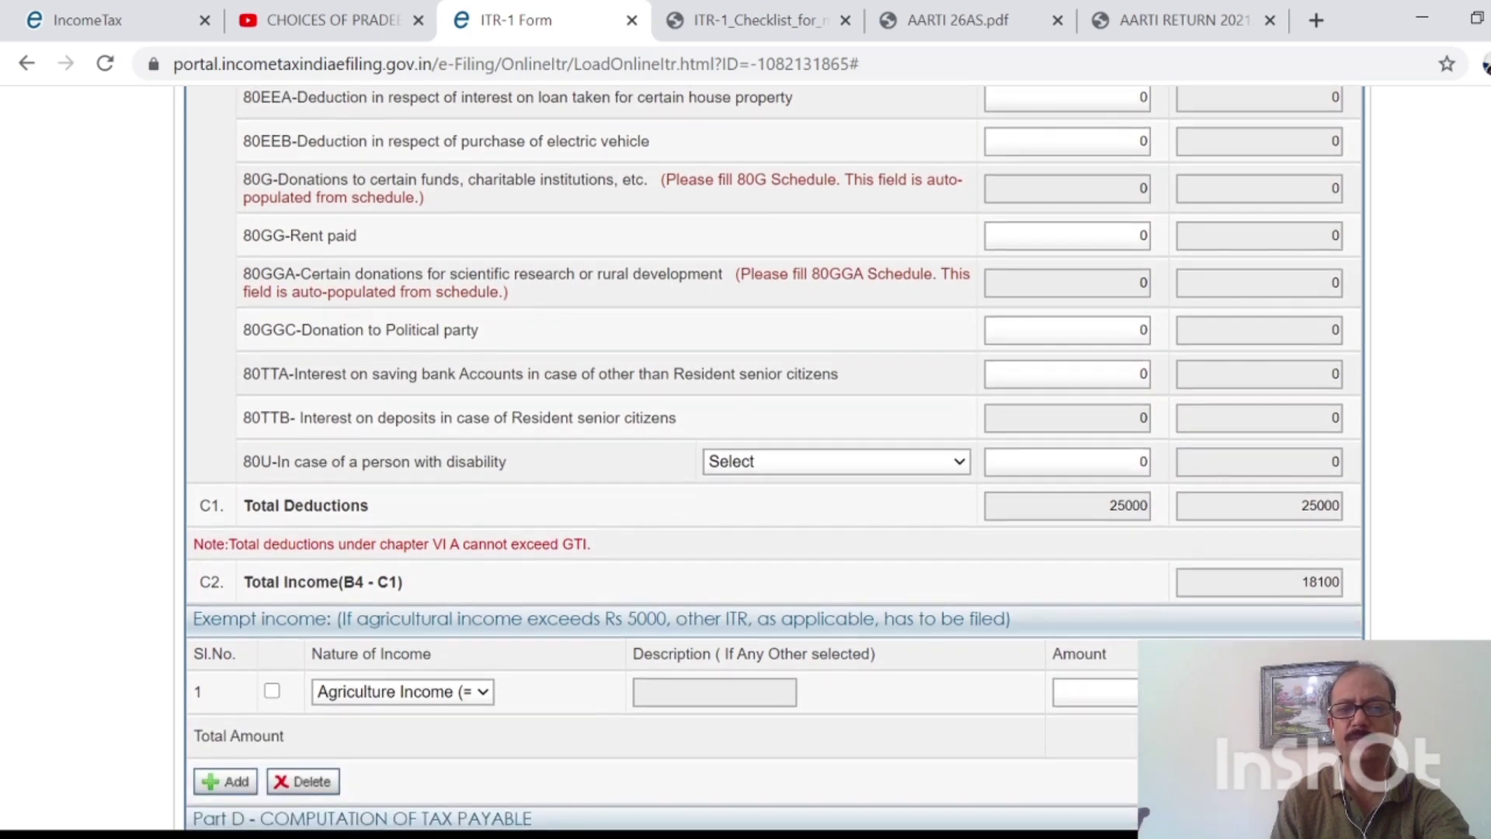
pyautogui.scroll(-1, 774, 458)
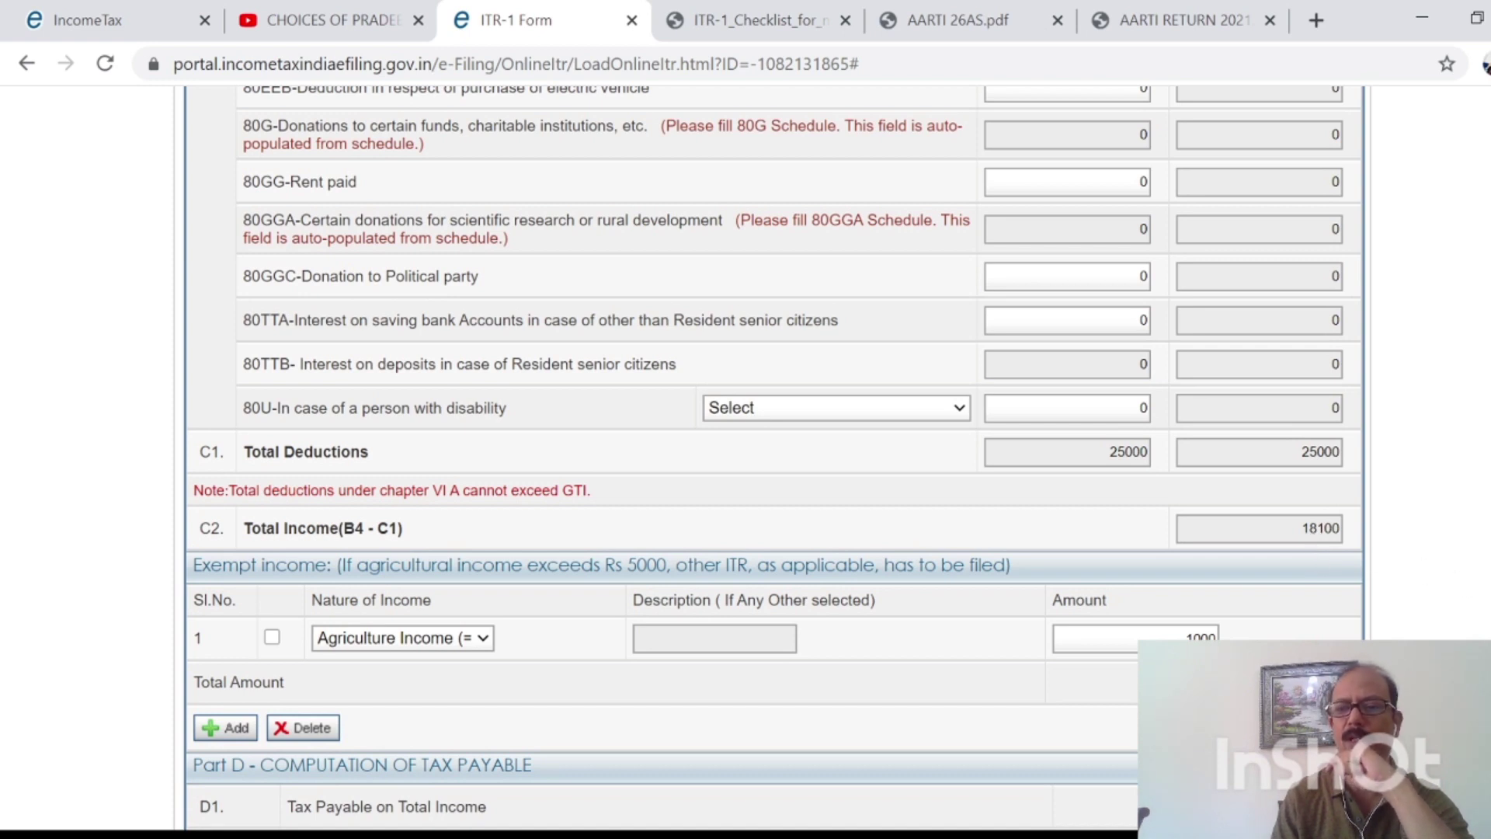
pyautogui.scroll(-3, 773, 458)
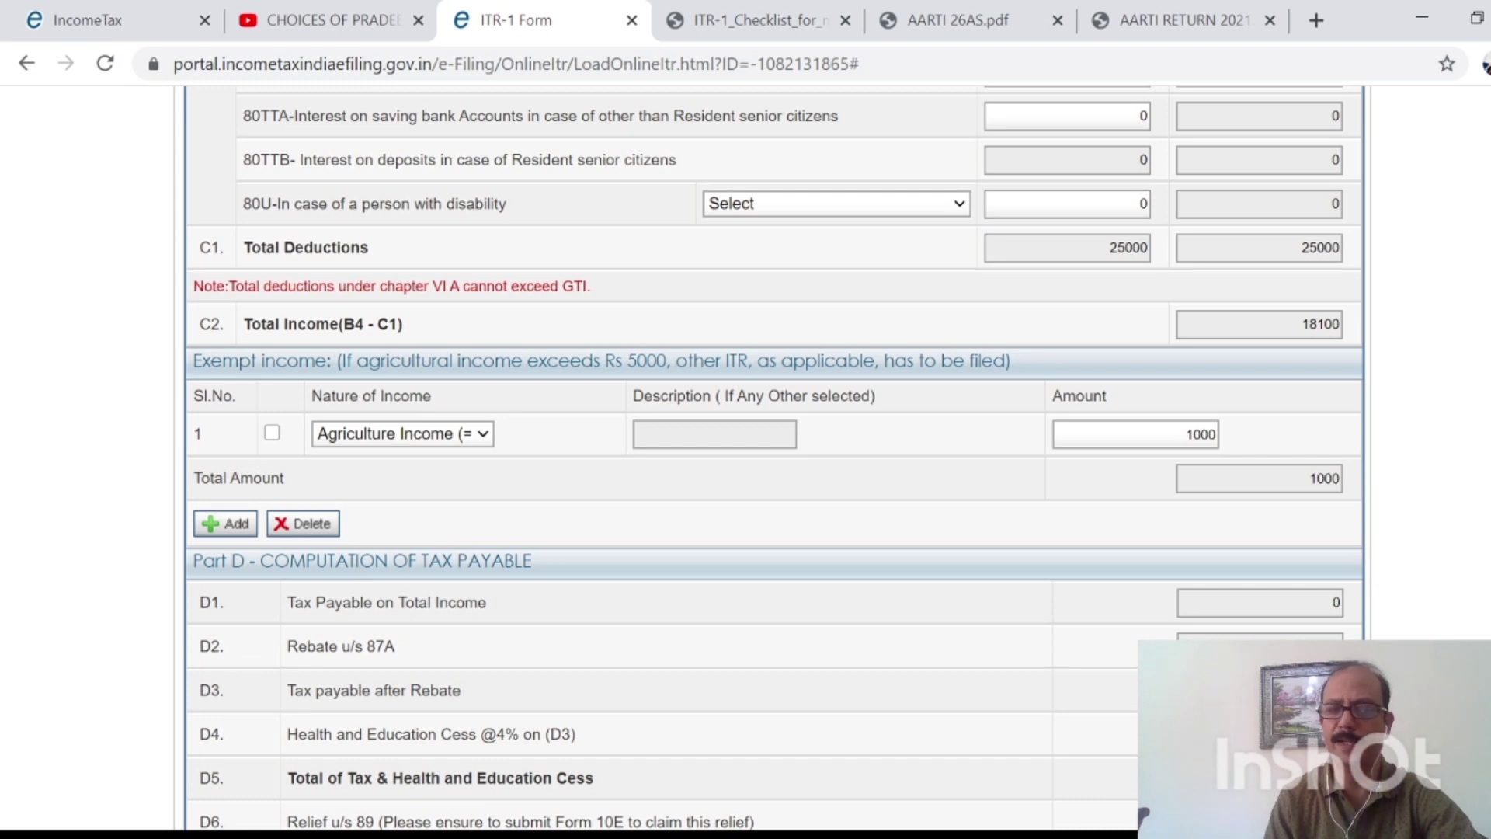
# Step: Check the Part D computation of tax payable and save the return as a draft
pyautogui.scroll(-5, 1143, 816)
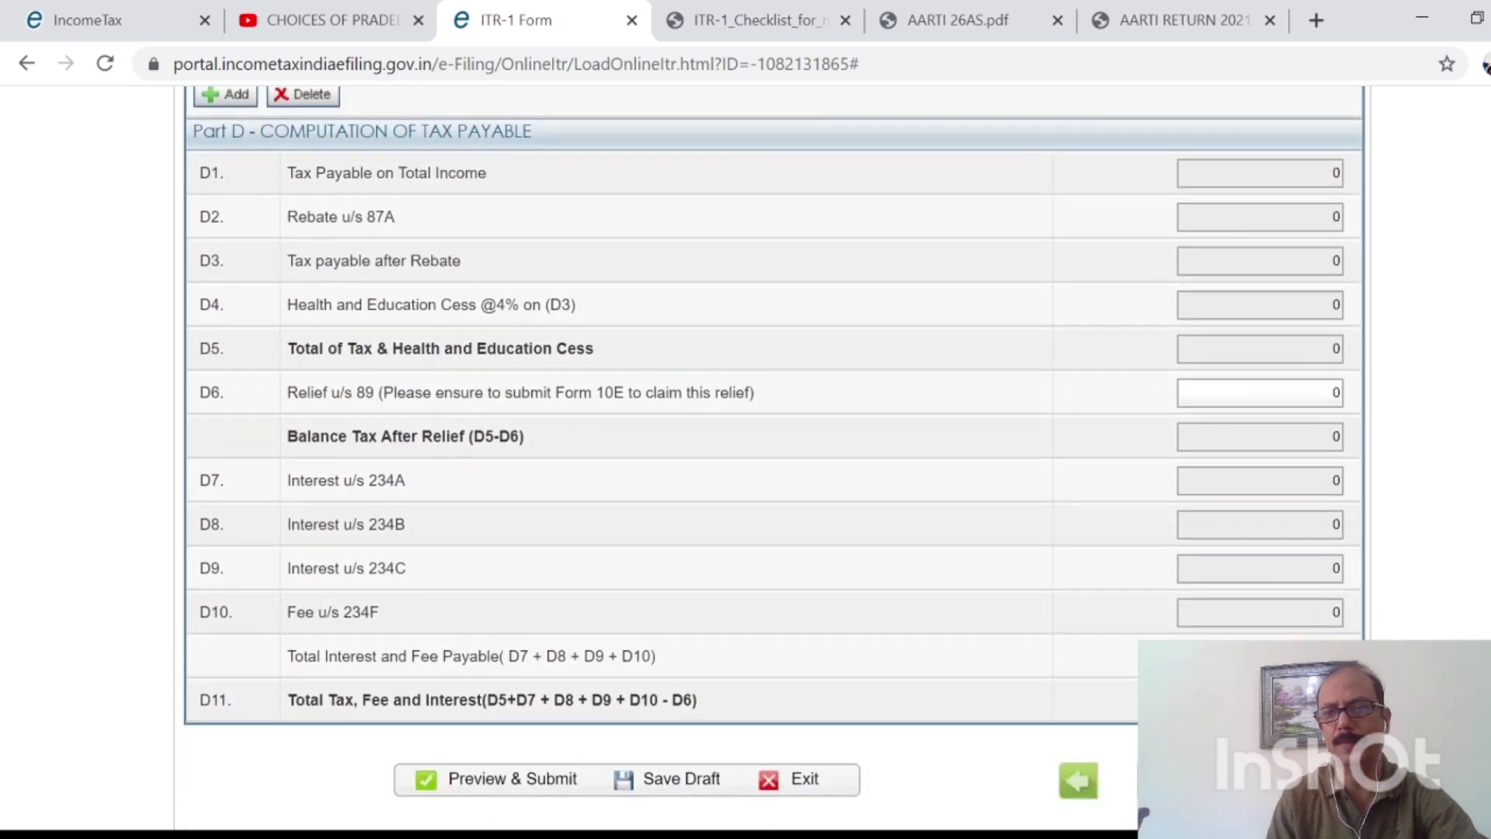
pyautogui.scroll(-2, 1142, 814)
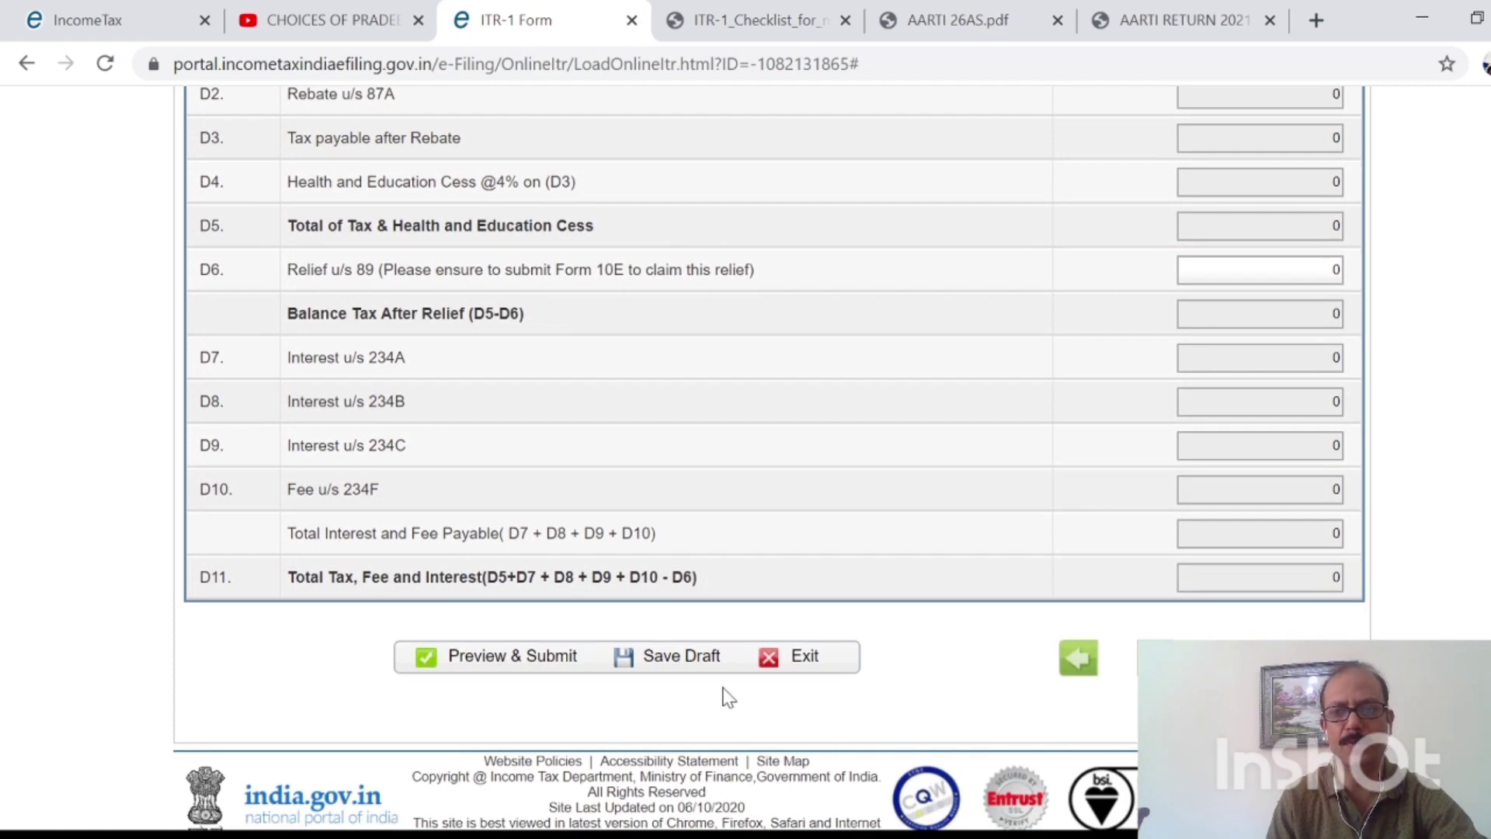
pyautogui.click(678, 658)
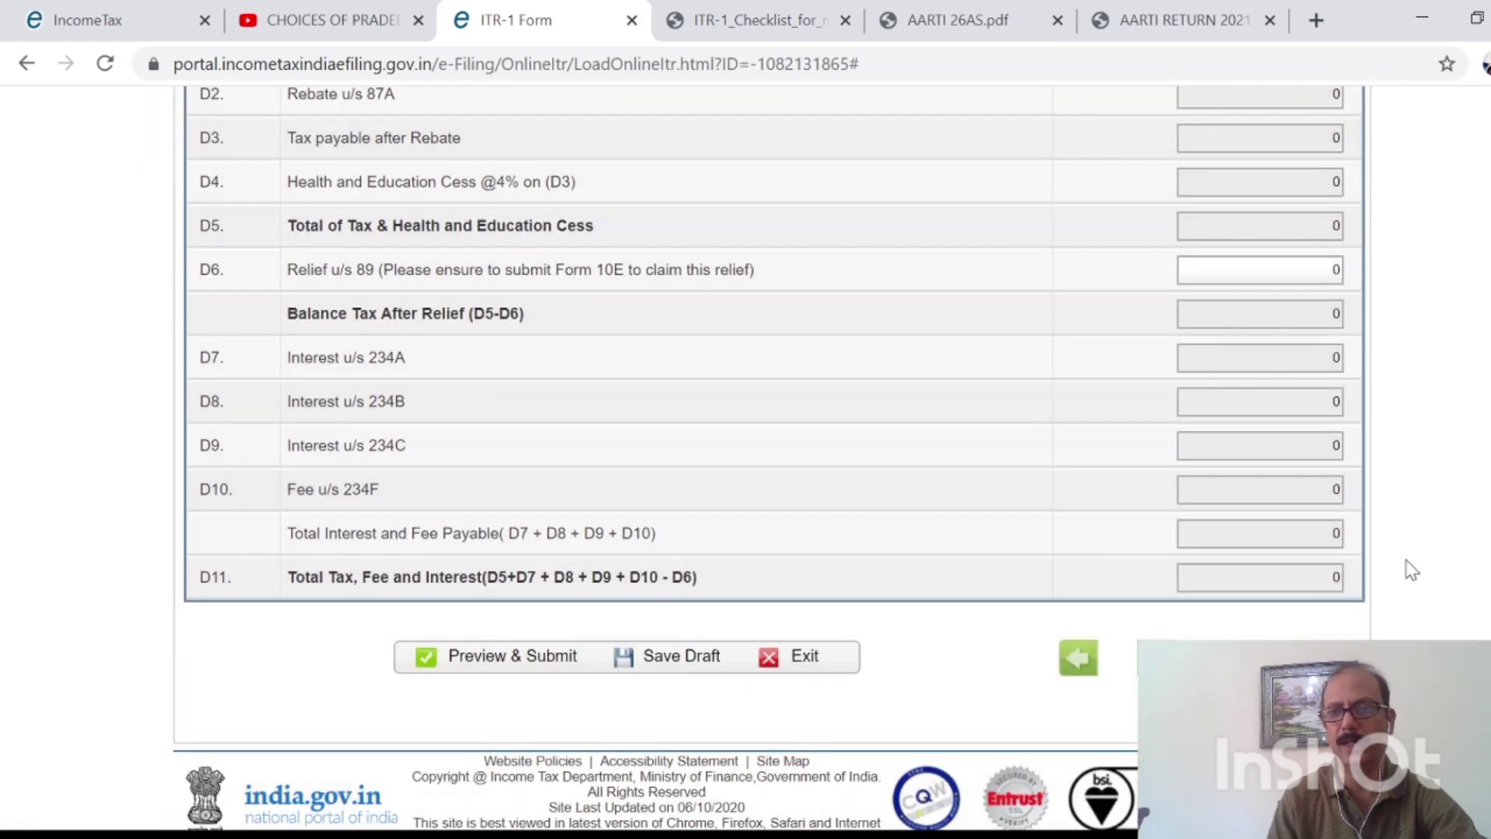
# Step: Open the Tax Details section of the return and examine the Sch-TDS 1 and Sch-TDS 2 tables
pyautogui.scroll(20, 1143, 813)
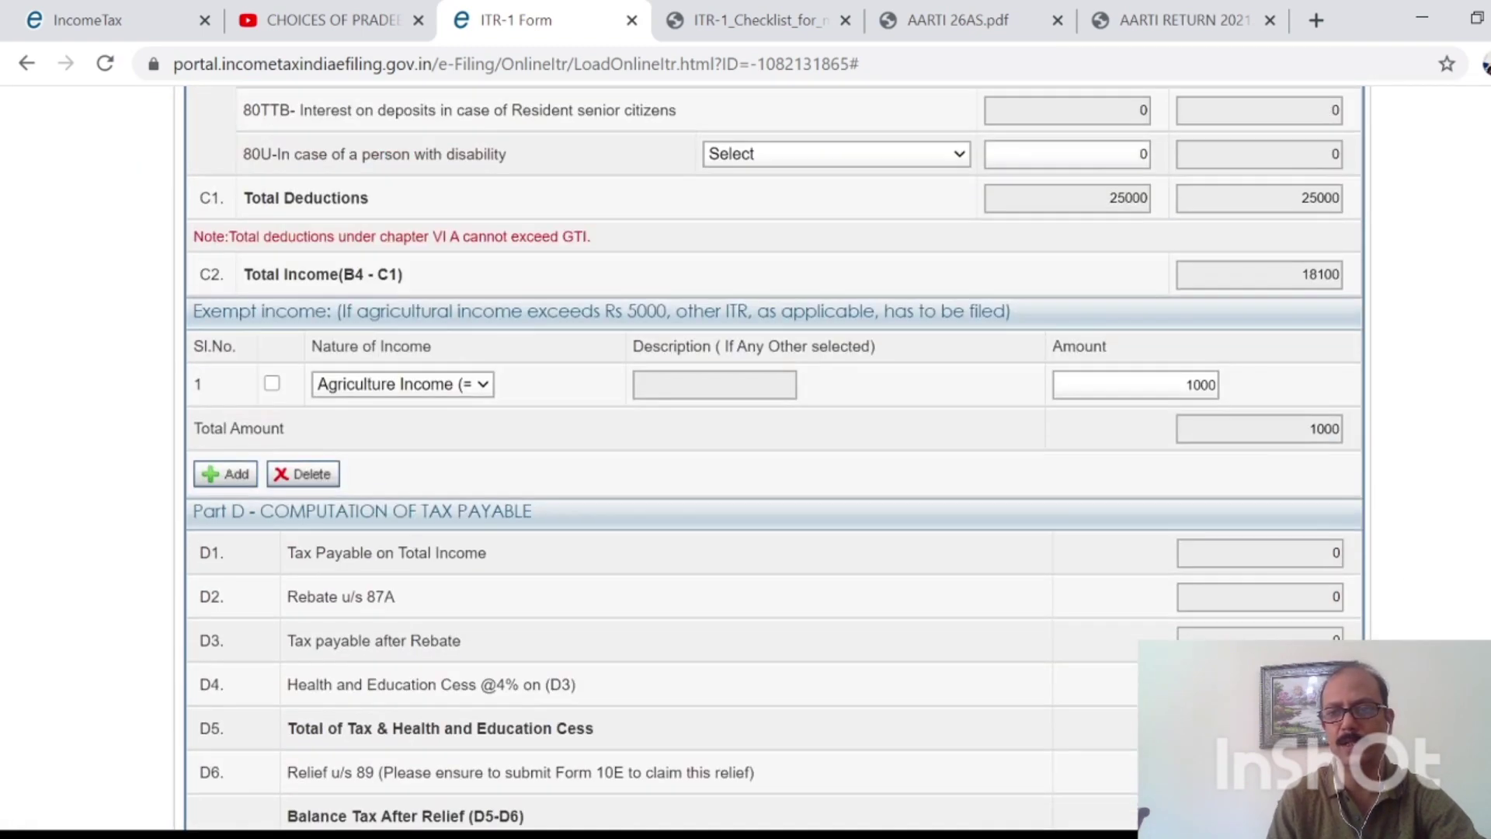
pyautogui.scroll(3, 1143, 812)
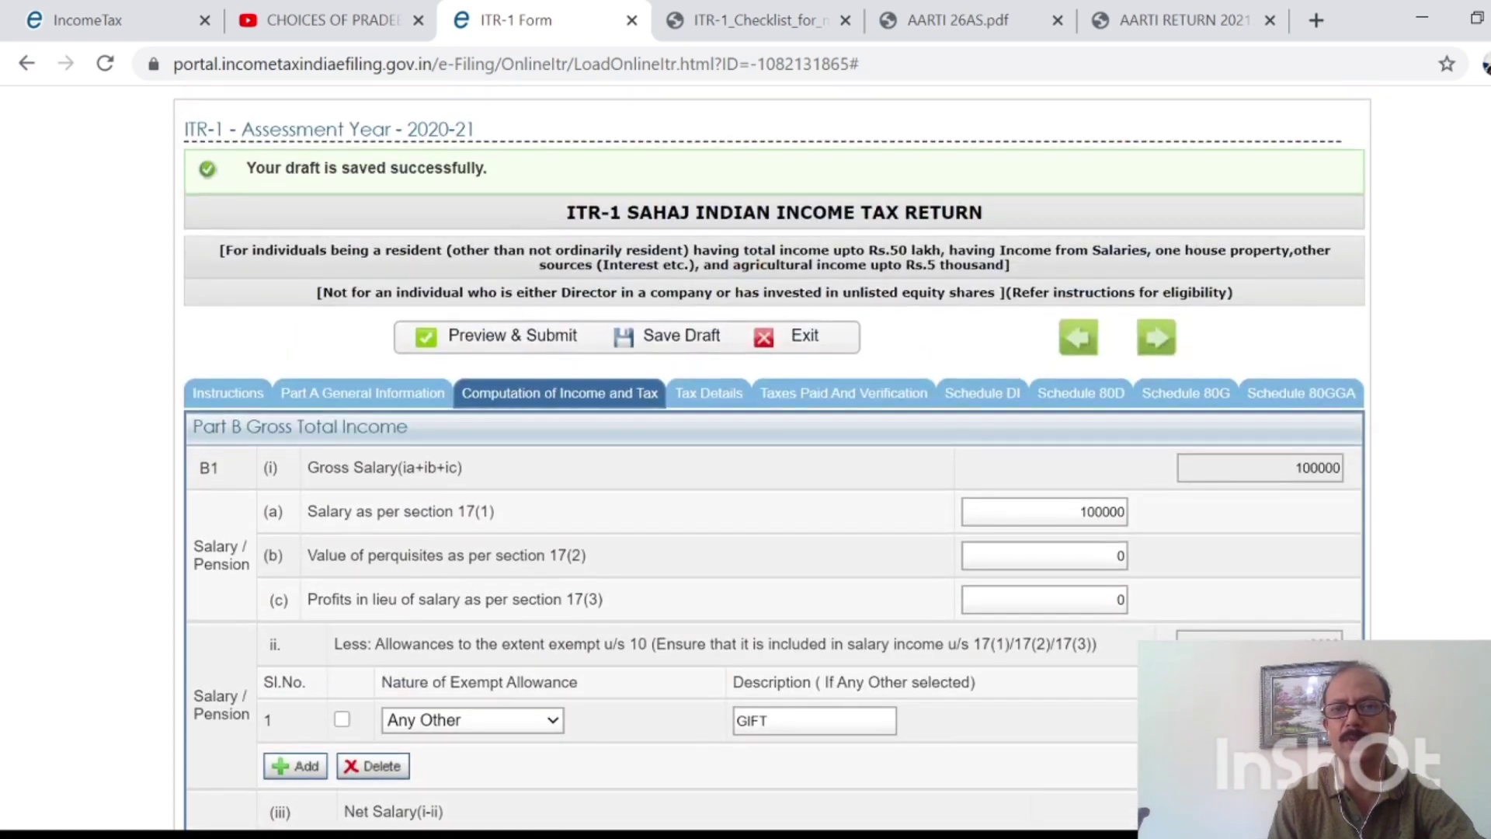
pyautogui.click(708, 393)
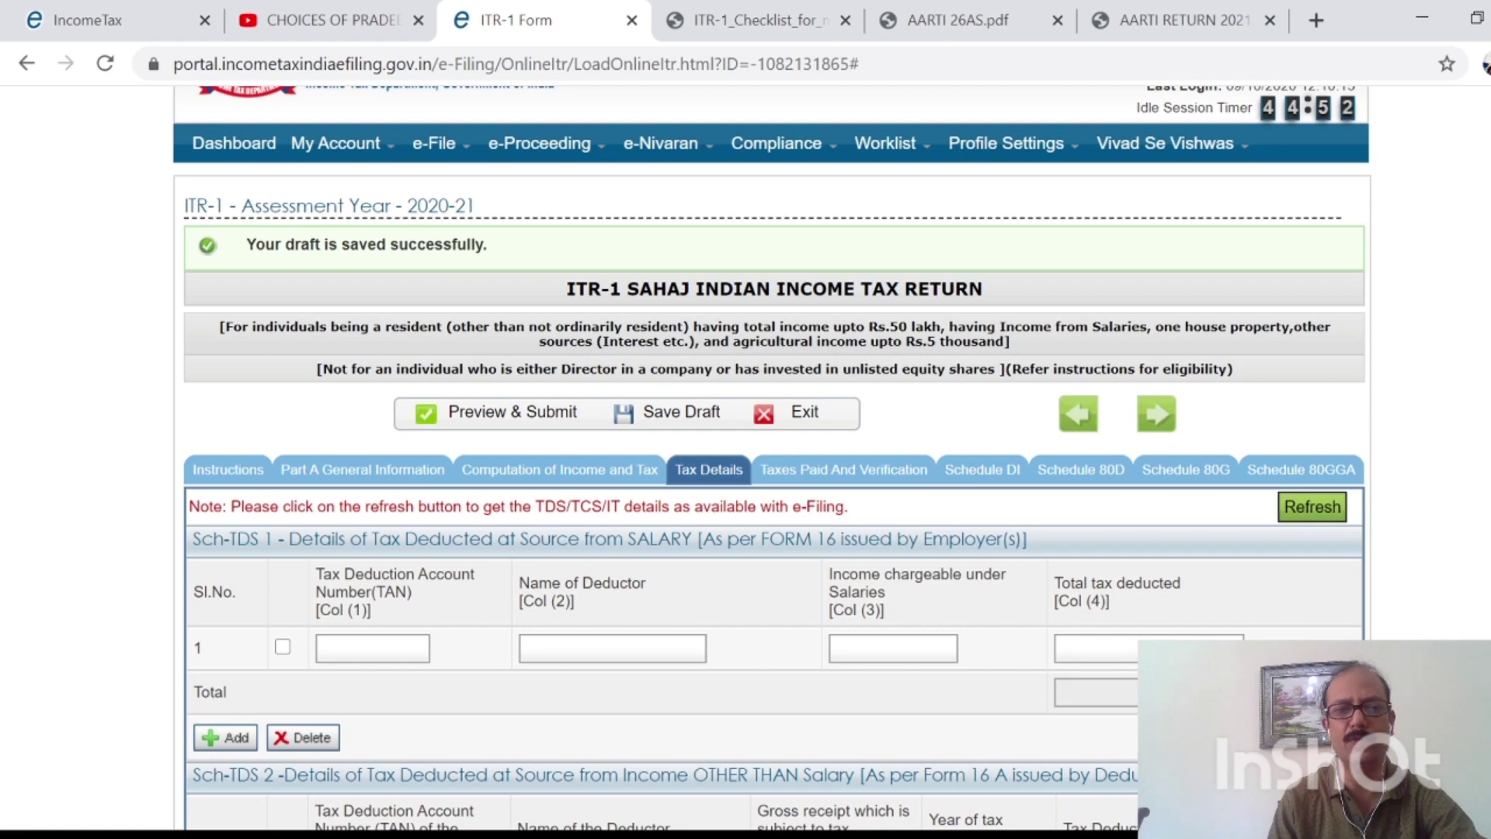
pyautogui.scroll(-1, 1446, 456)
pyautogui.scroll(-3, 1143, 815)
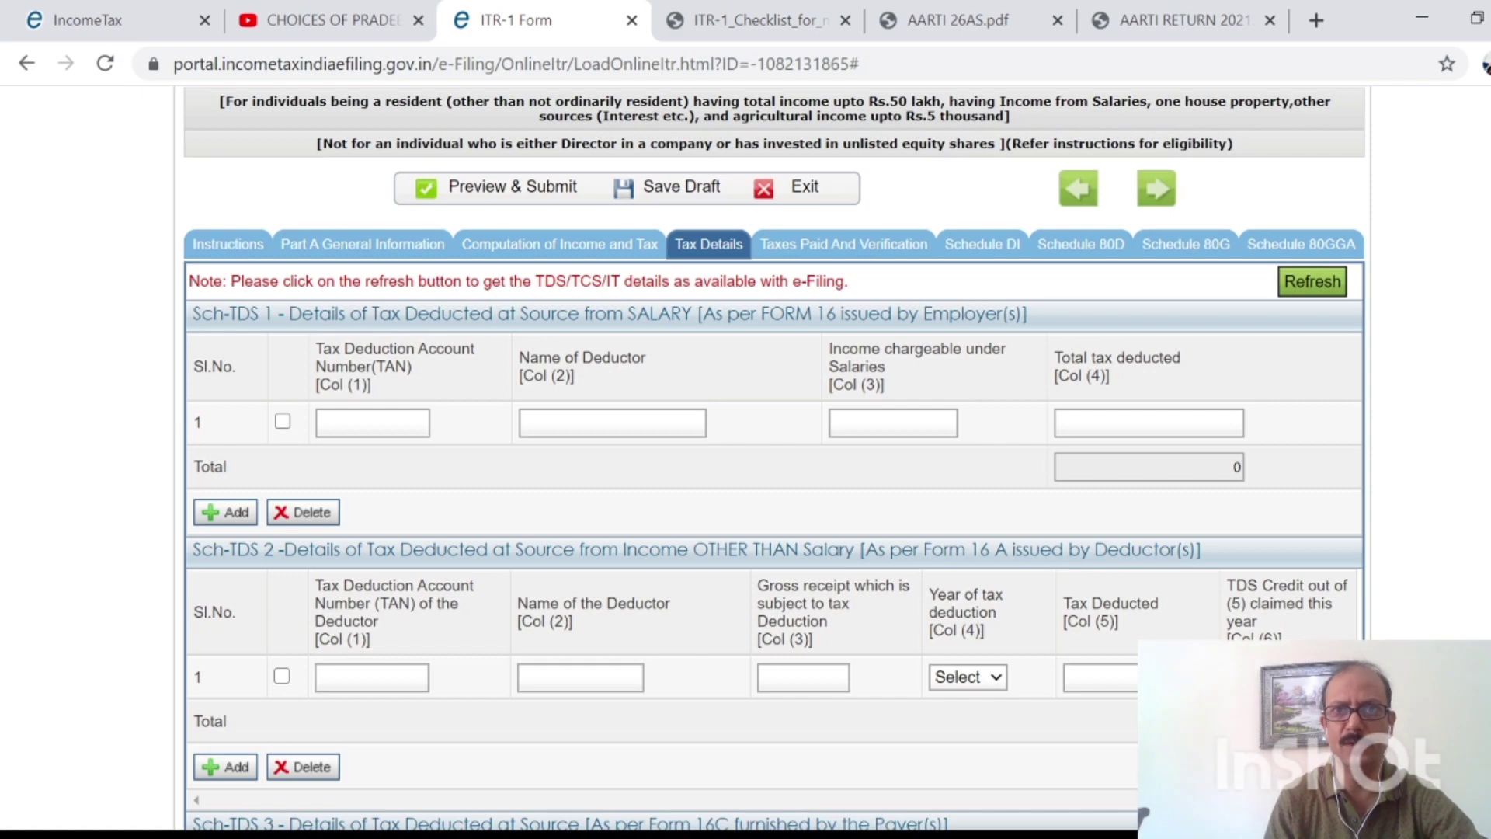
# Step: Check the Part A tax deducted at source entries in the Form 26AS PDF and return to the ITR-1 form
pyautogui.click(969, 32)
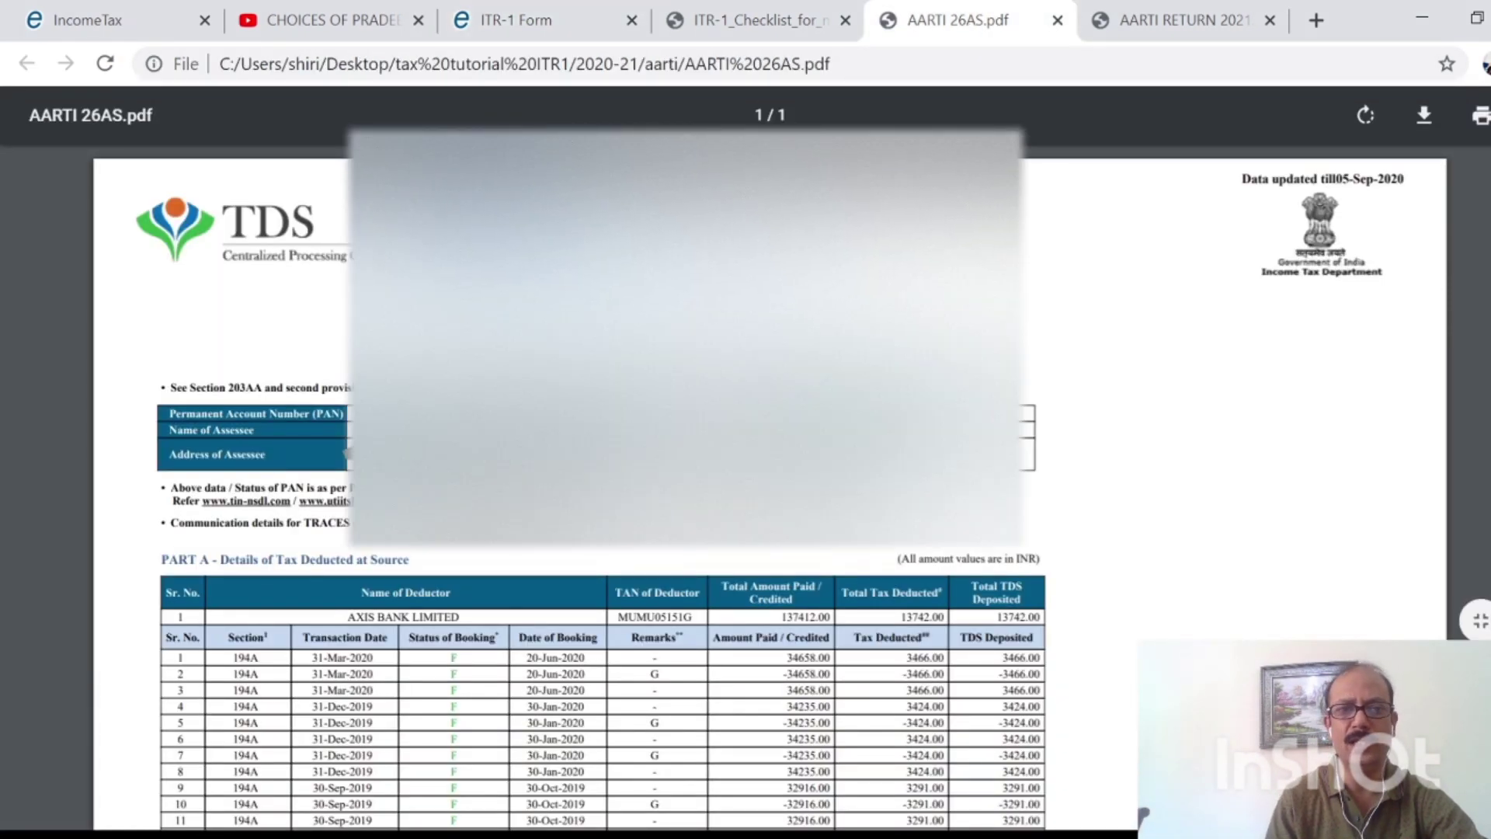
pyautogui.scroll(-4, 603, 481)
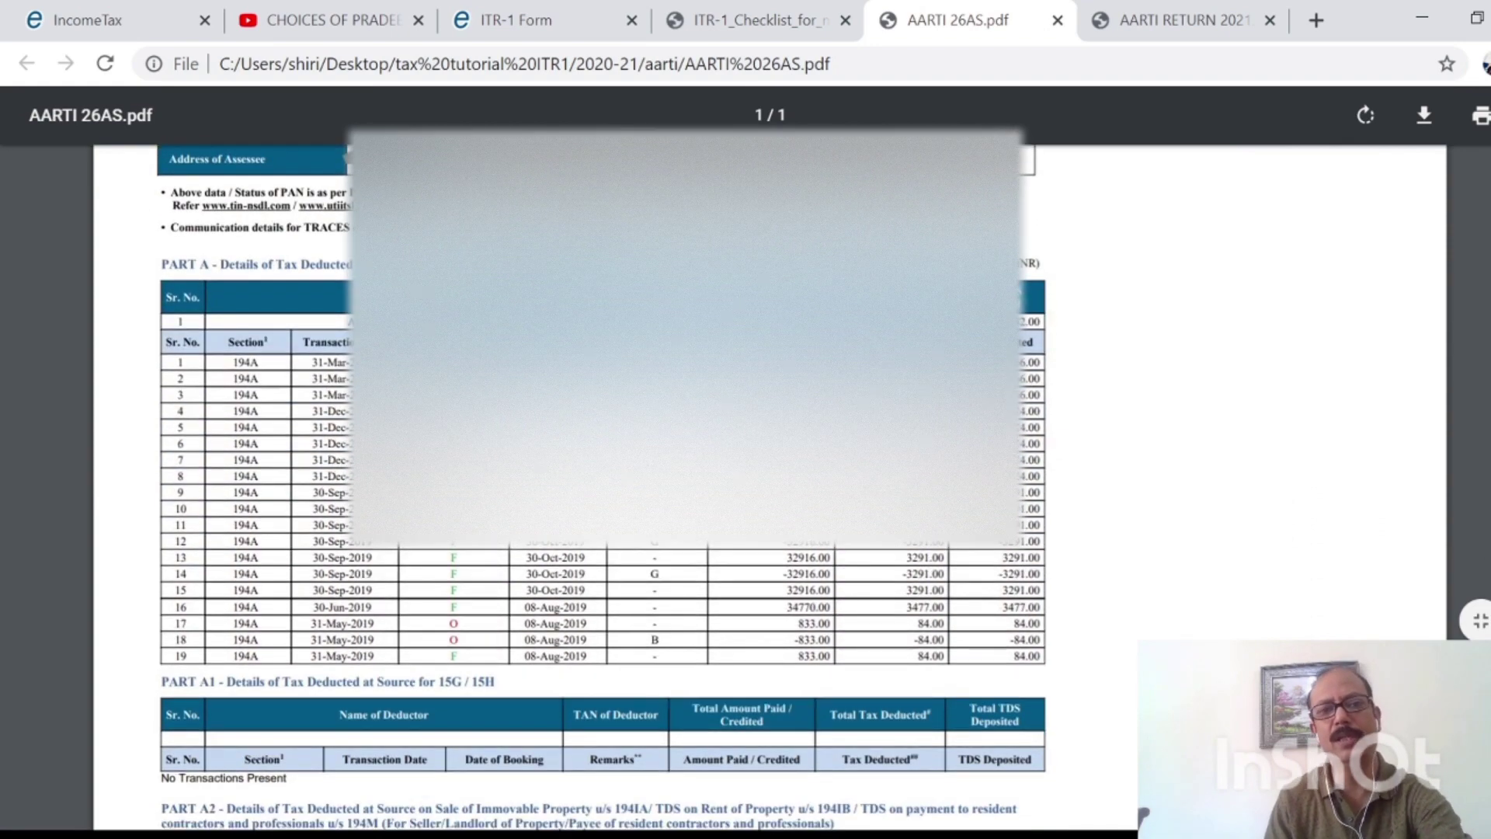
pyautogui.scroll(-1, 602, 481)
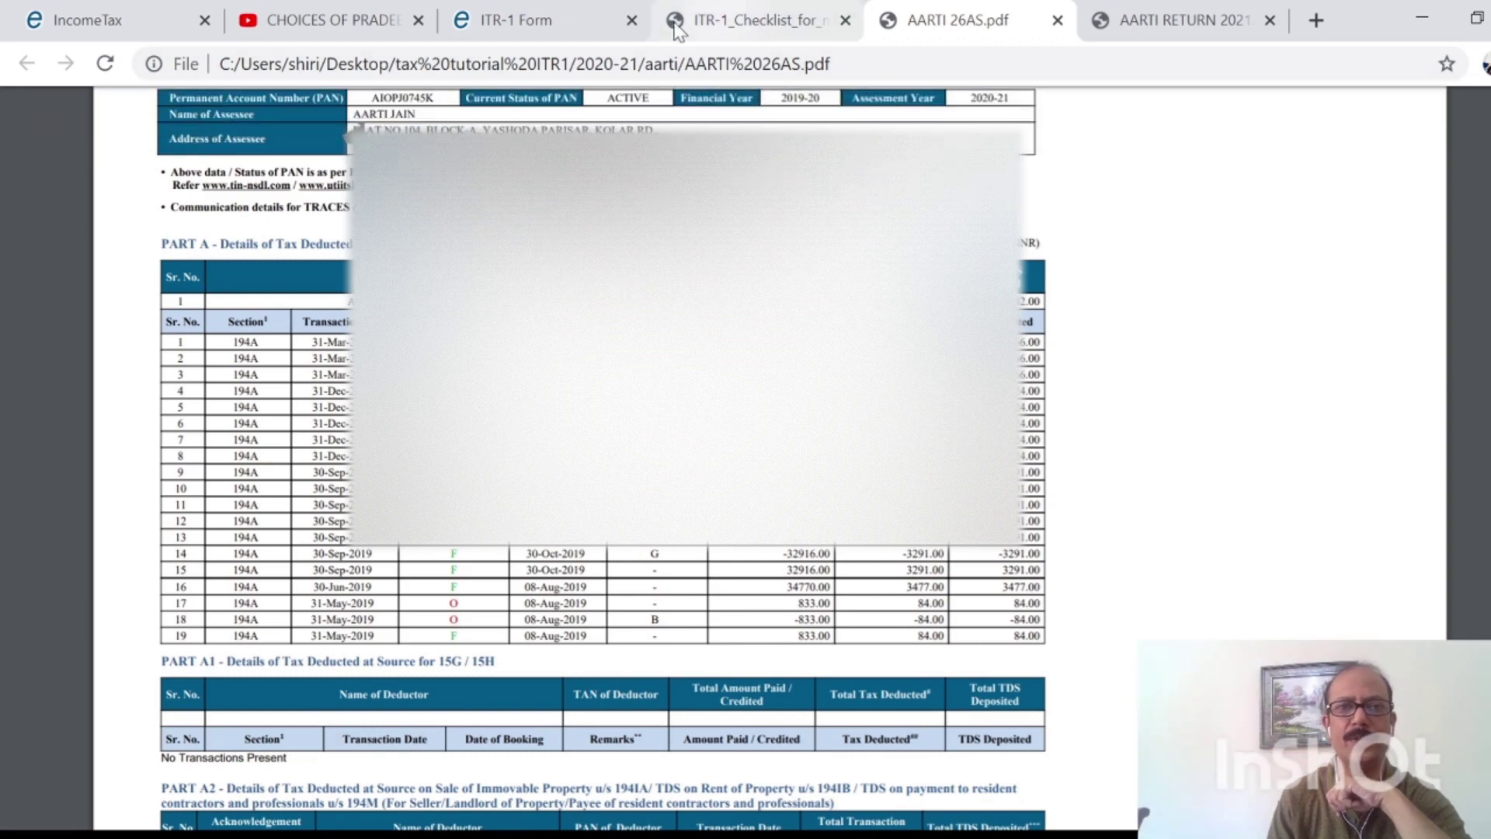
pyautogui.click(579, 23)
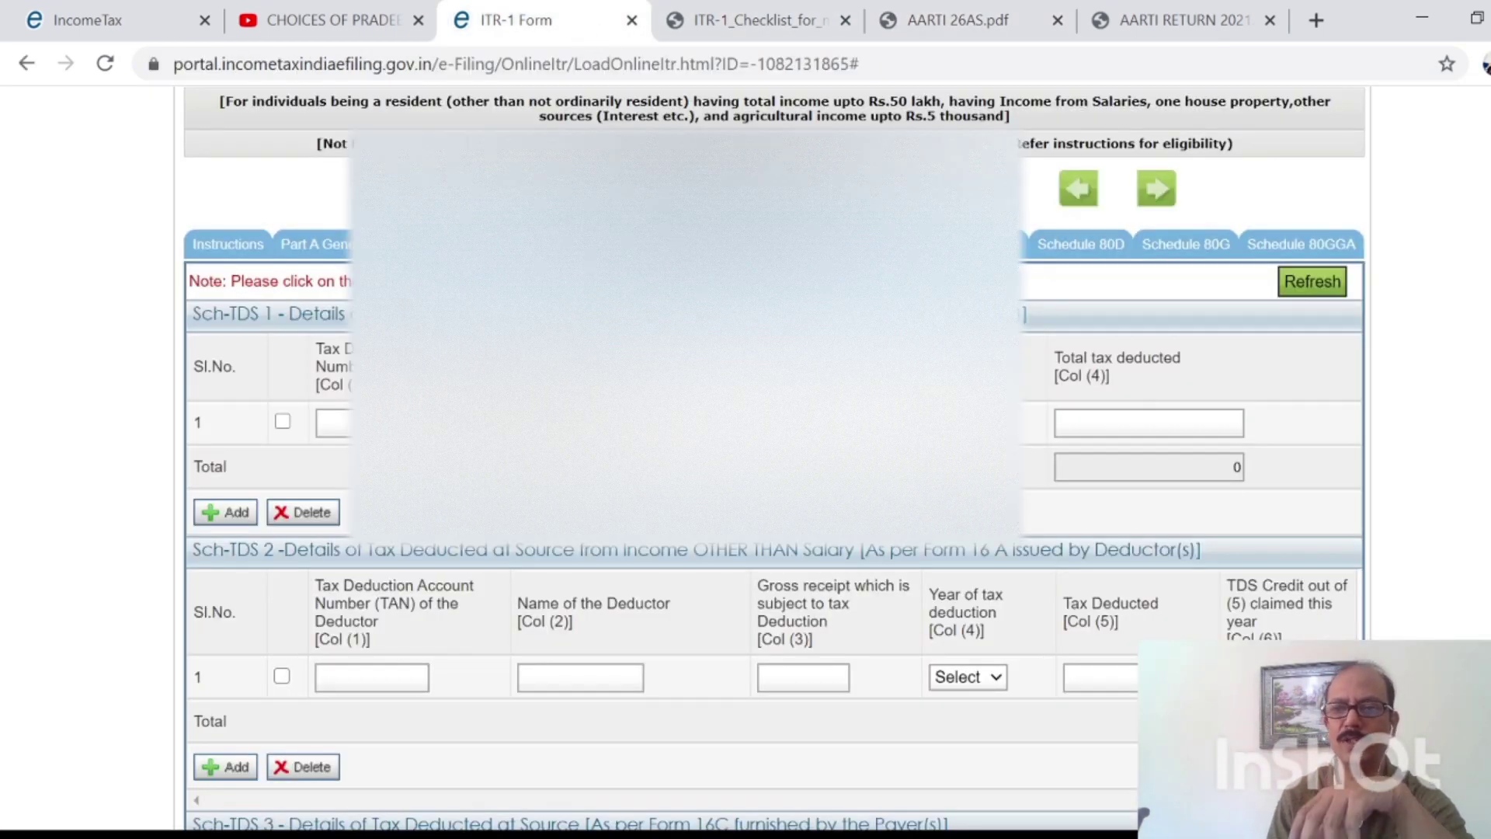
# Step: Examine the tax detail schedules from Sch-TDS 1 through Sch-TDS 3 and Sch TCS to Sch IT for advance tax payments
pyautogui.scroll(-1, 774, 460)
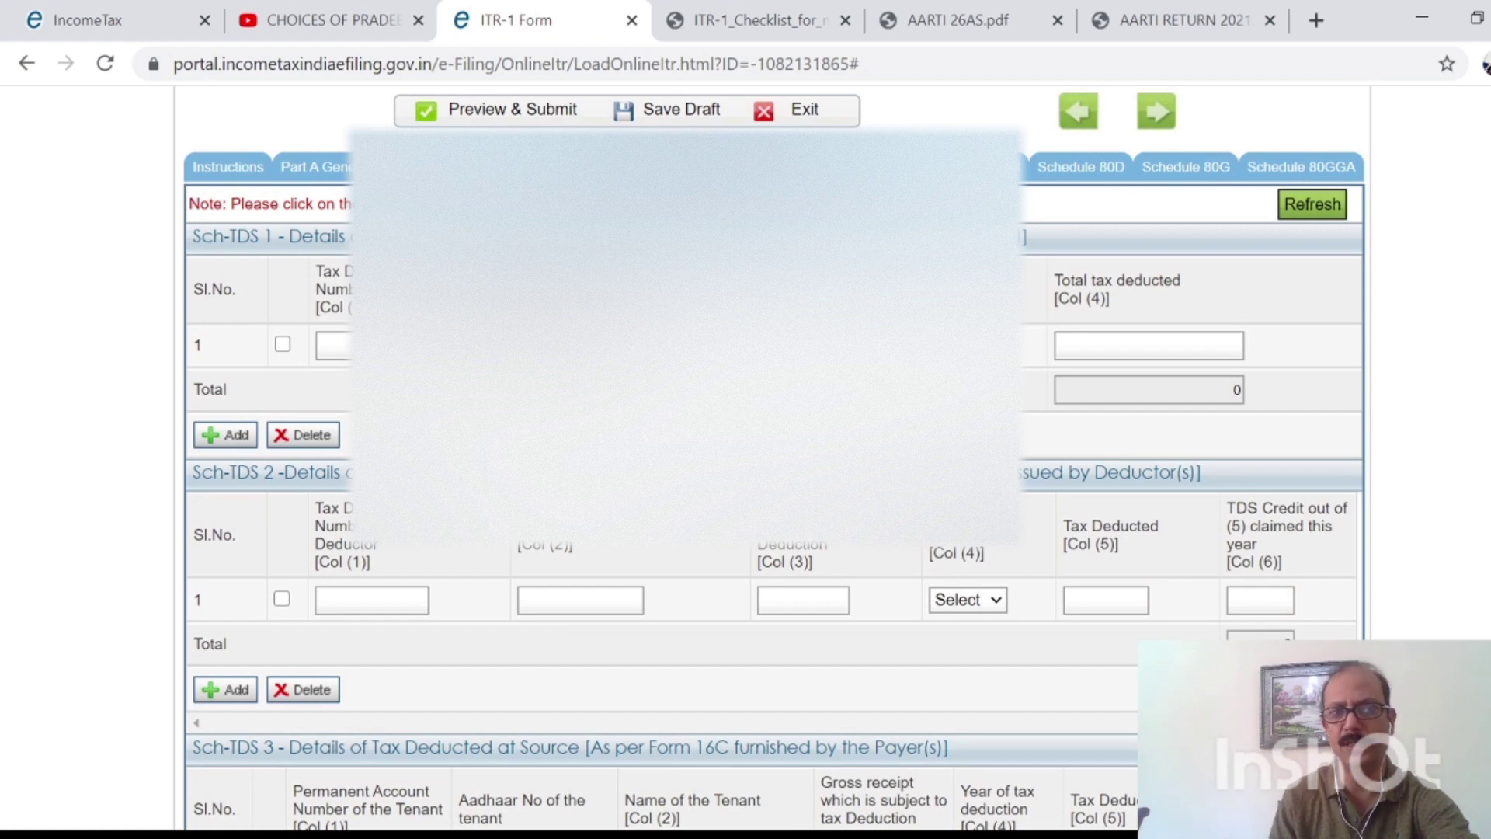
pyautogui.scroll(-1, 1142, 815)
pyautogui.scroll(-1, 1143, 815)
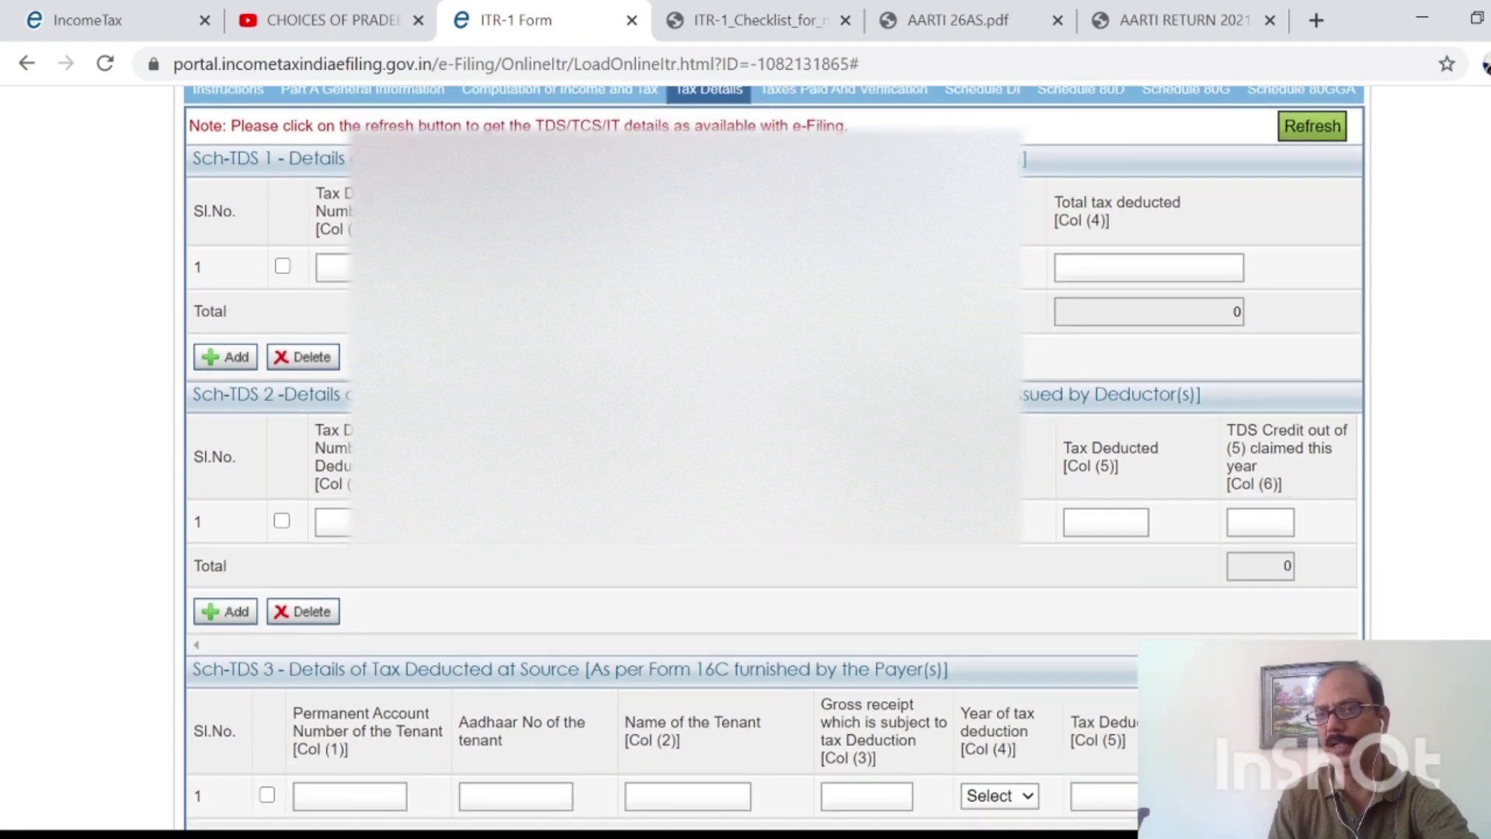
pyautogui.scroll(-1, 1144, 816)
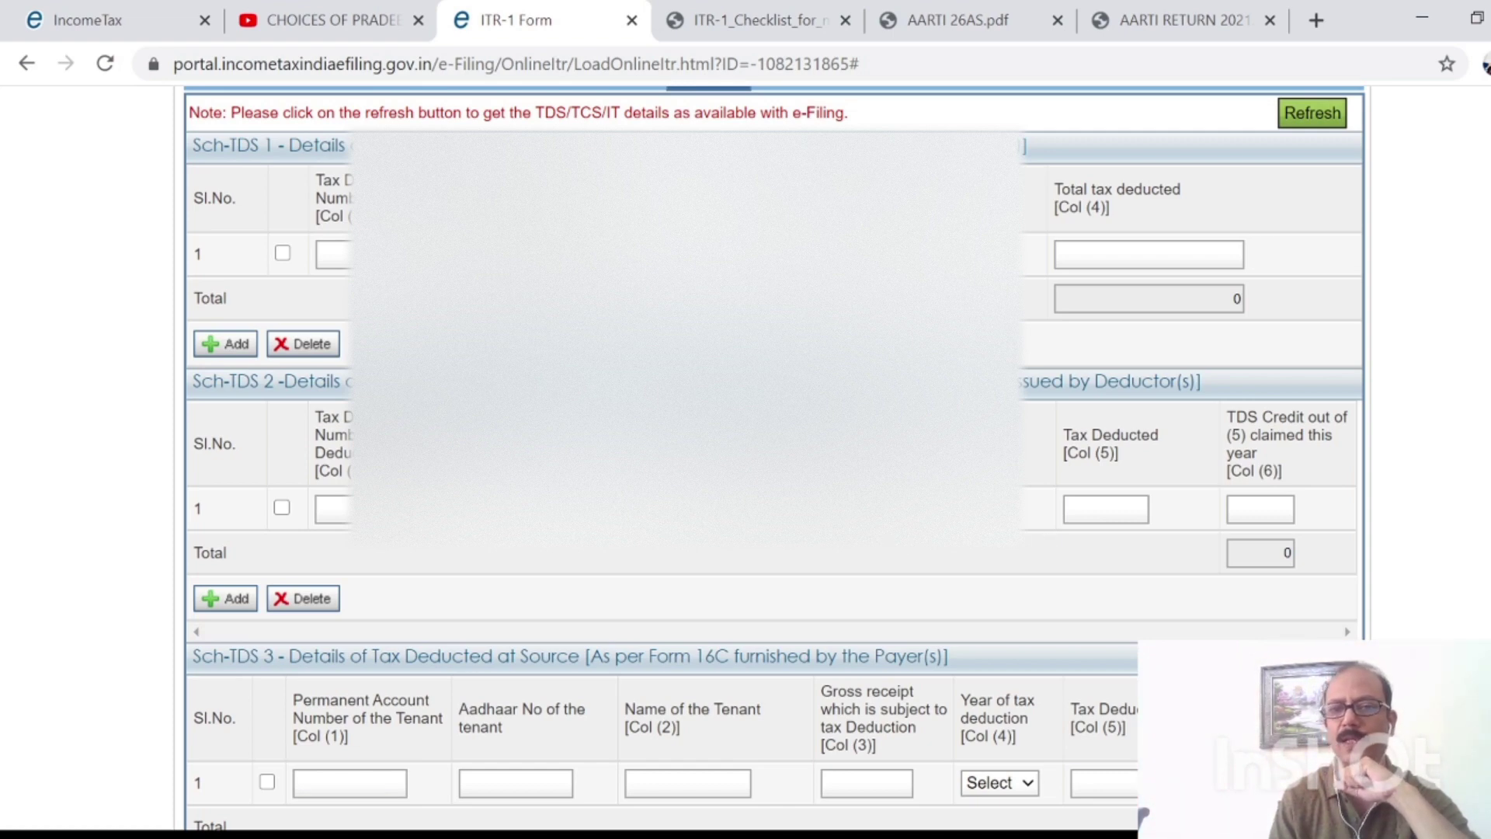
pyautogui.scroll(-1, 774, 457)
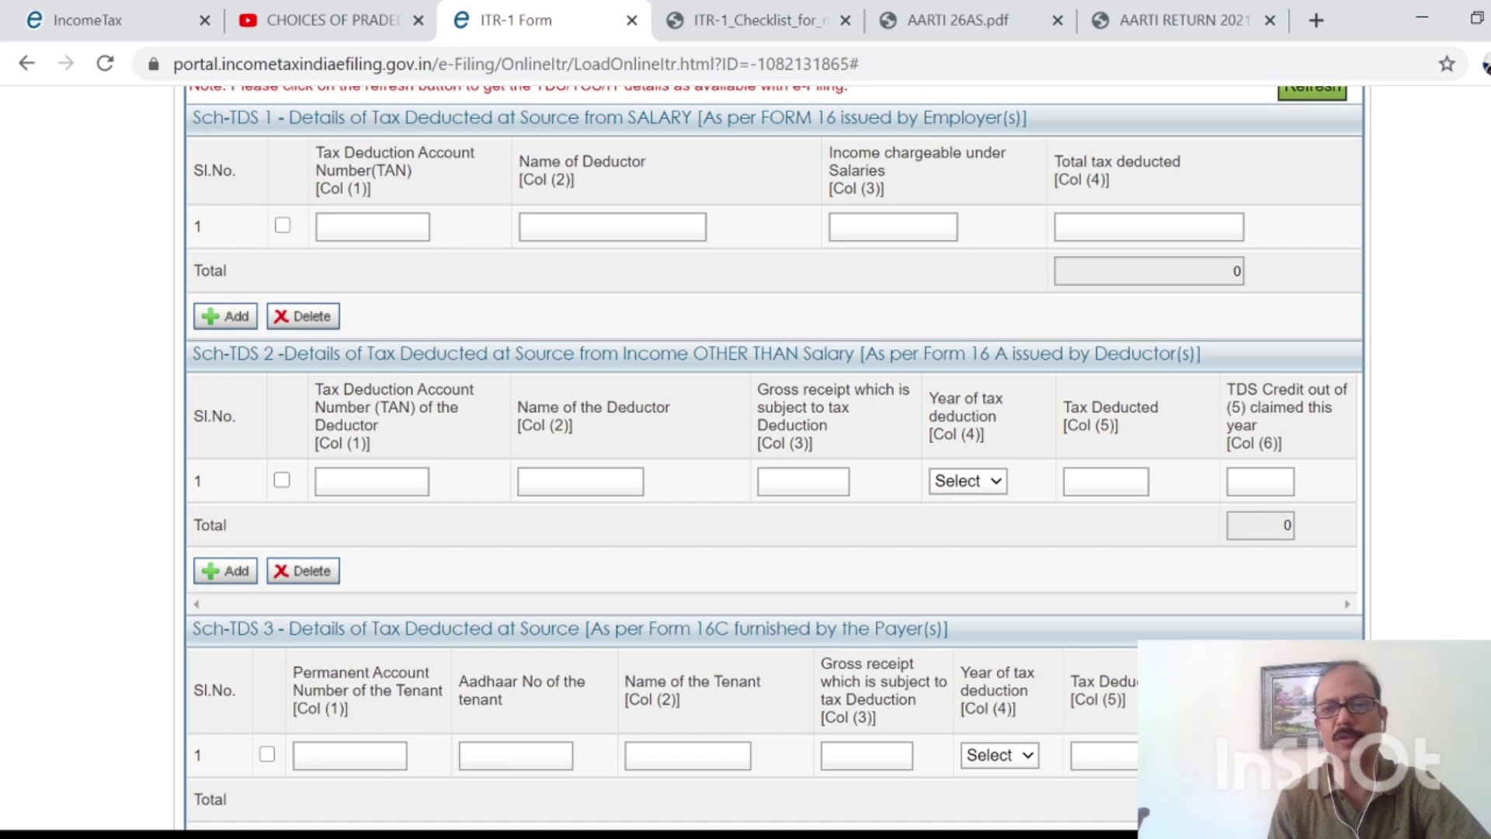
pyautogui.scroll(-1, 775, 458)
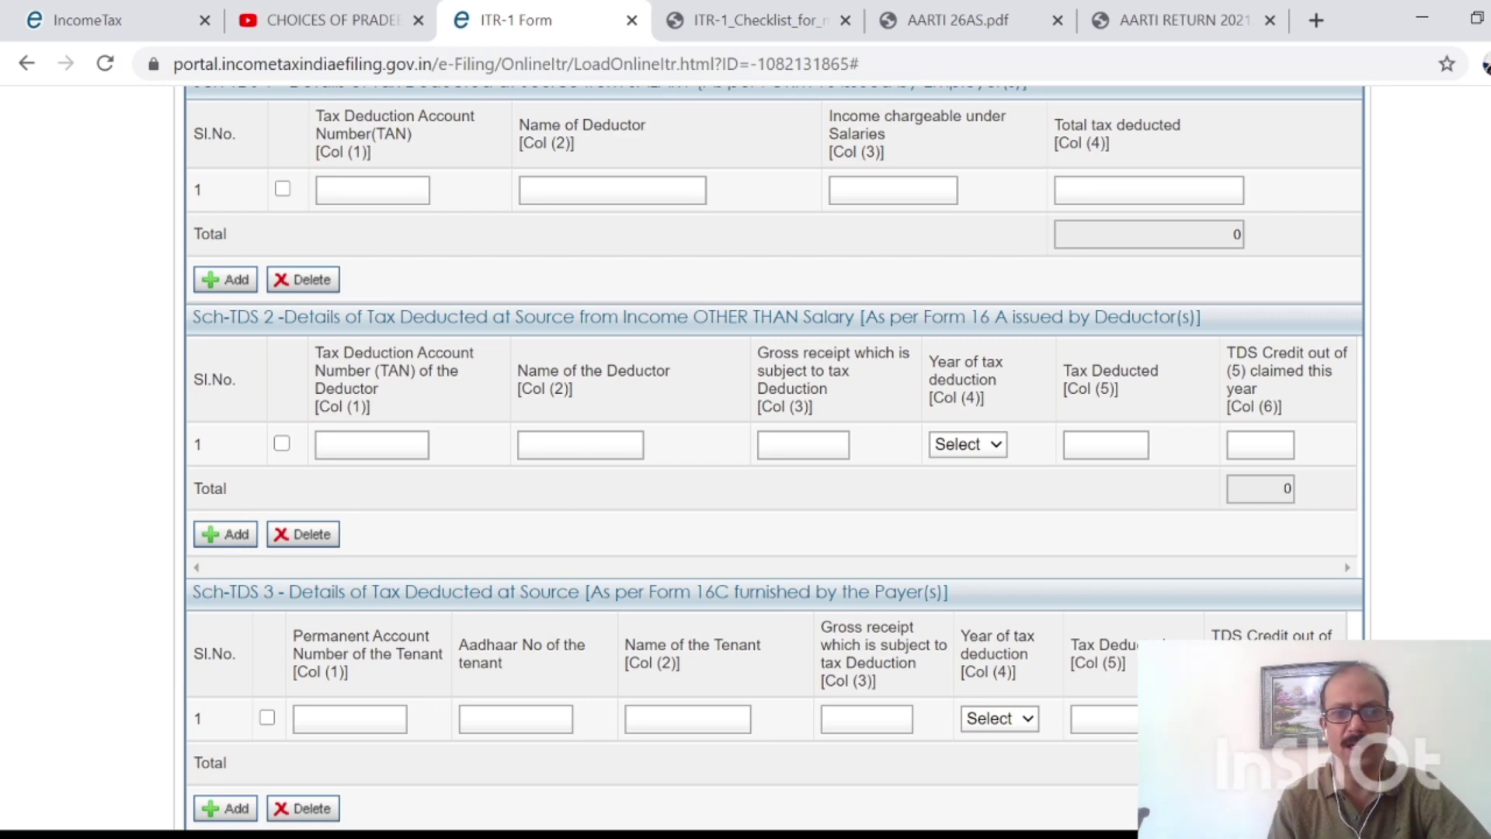
pyautogui.scroll(-3, 776, 458)
pyautogui.scroll(-1, 775, 459)
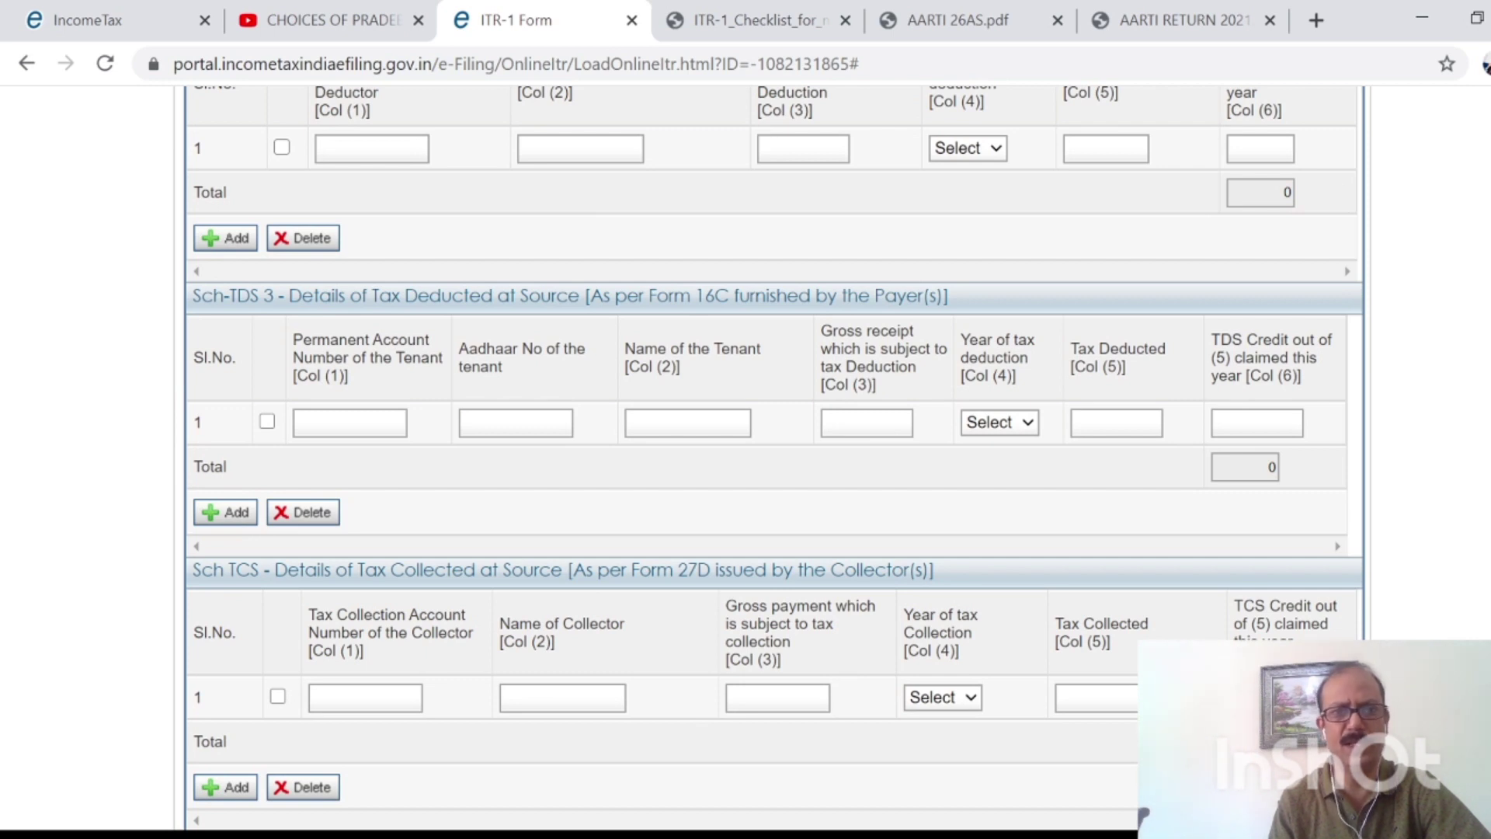
pyautogui.scroll(-1, 774, 458)
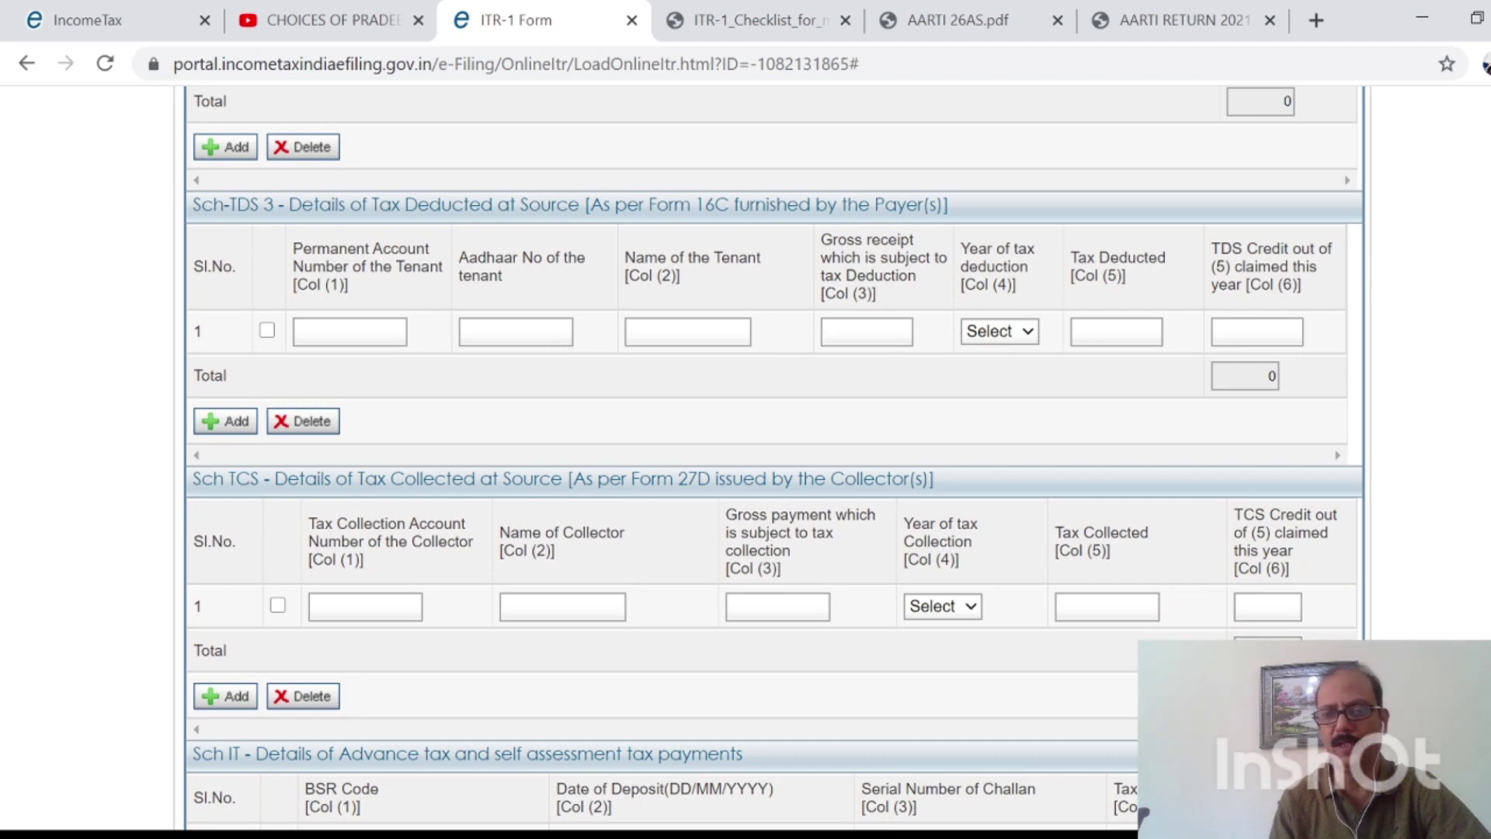
pyautogui.scroll(-1, 1143, 813)
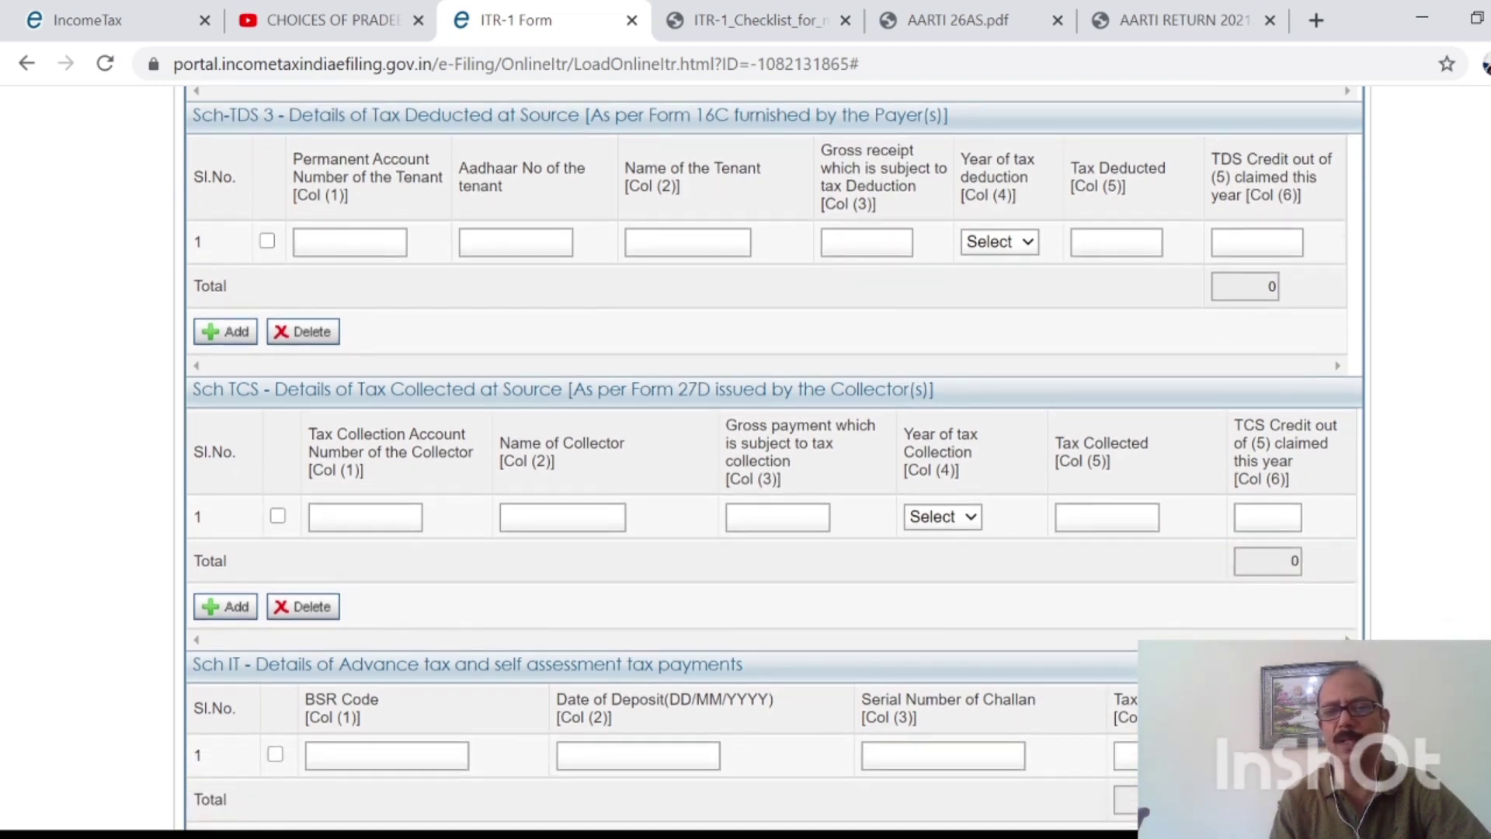